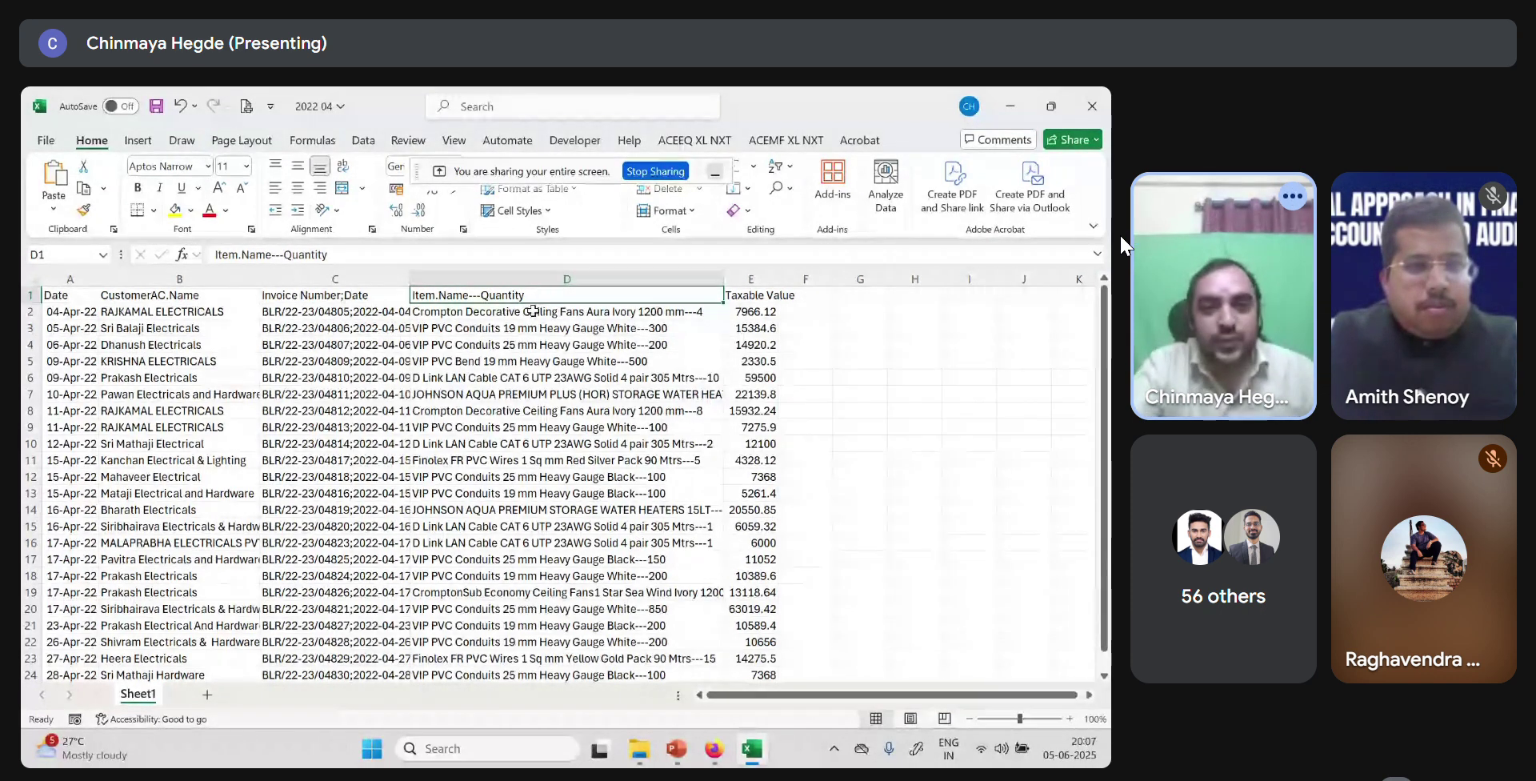
- Close the 2022 04 workbook and start Excel with a new blank workbook
click(1103, 108)
click(644, 542)
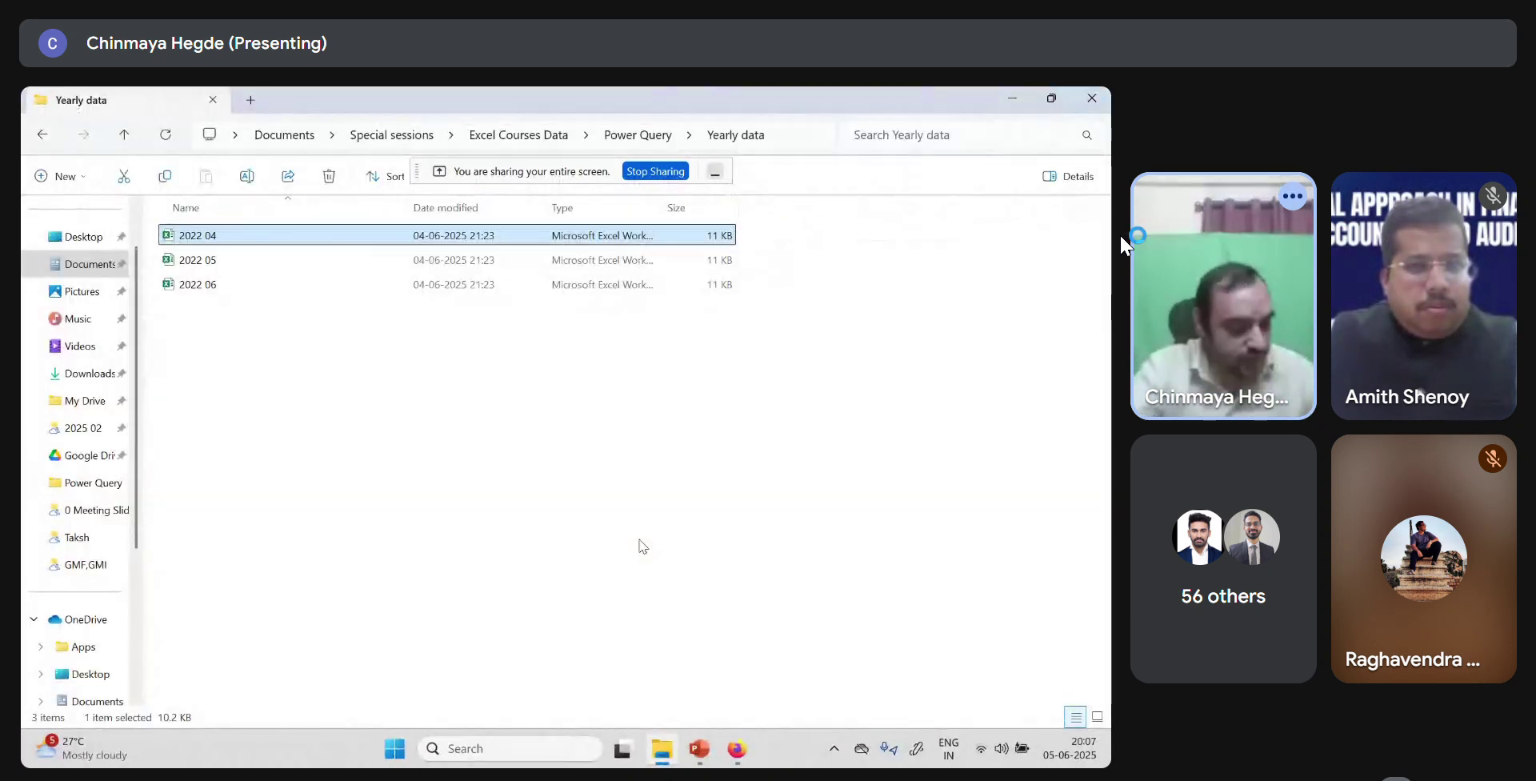
key(super)
text(excel)
key(Return)
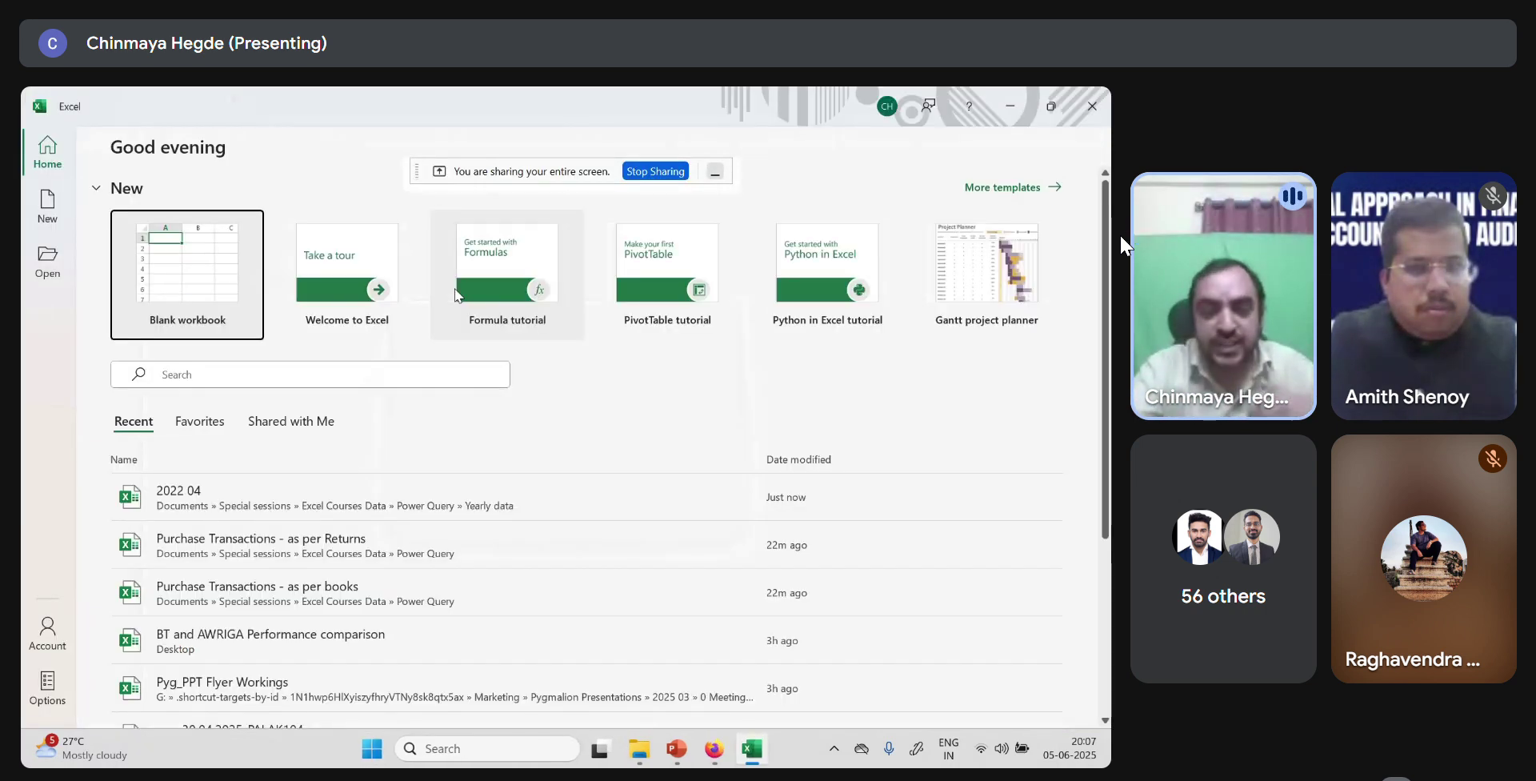
click(228, 253)
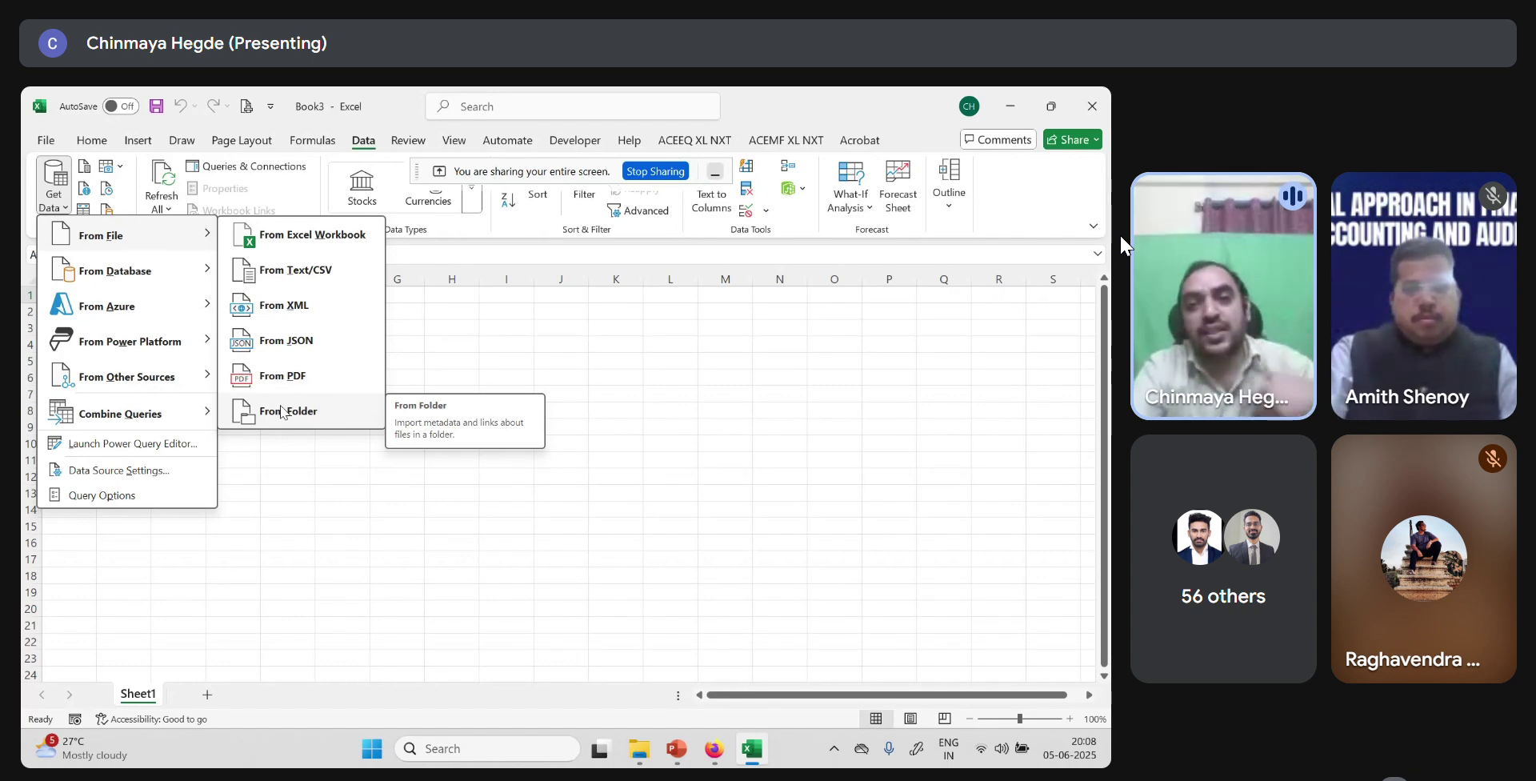
- Start a data import from a folder and copy the full path of the Yearly data folder in File Explorer
click(1121, 238)
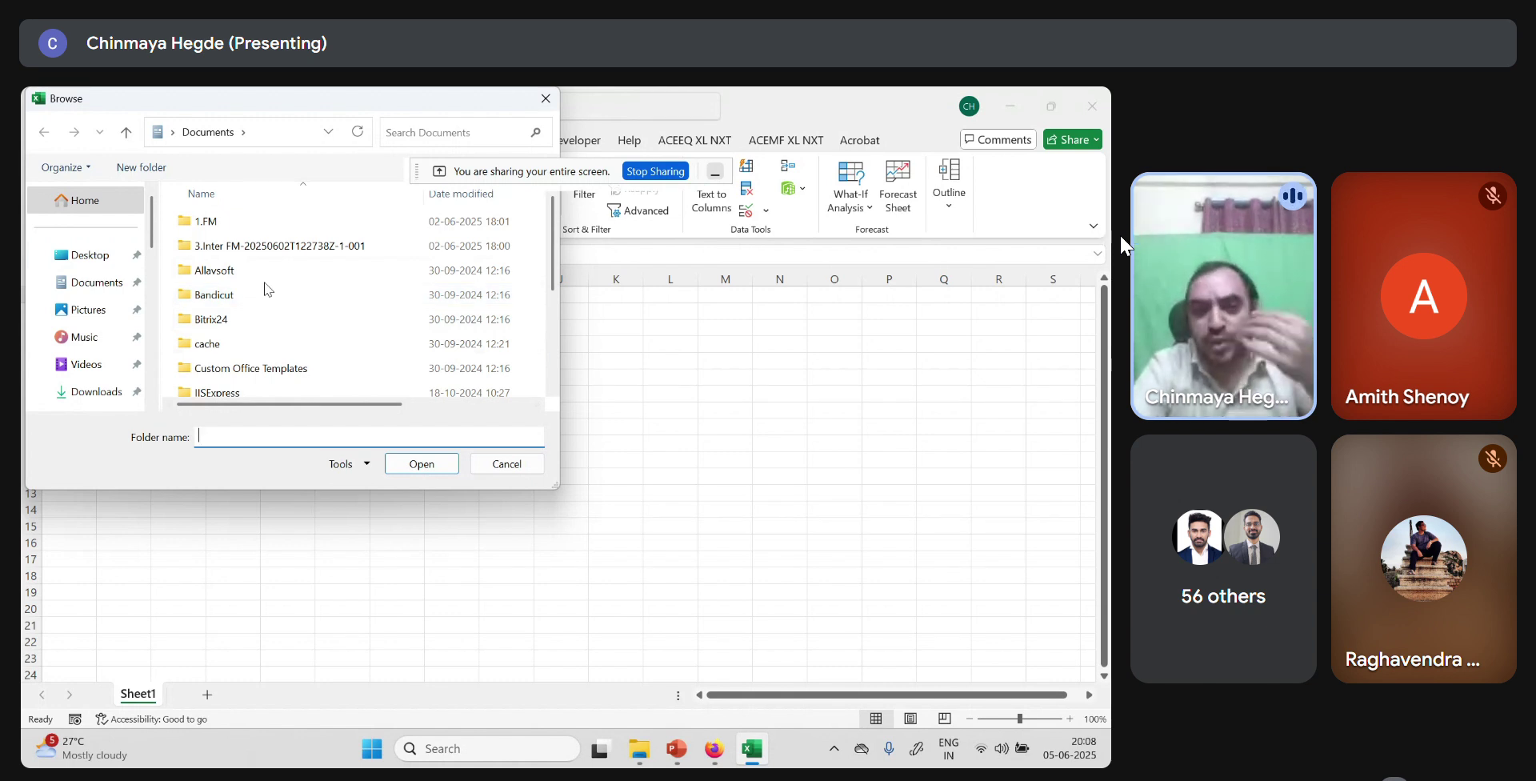
click(632, 744)
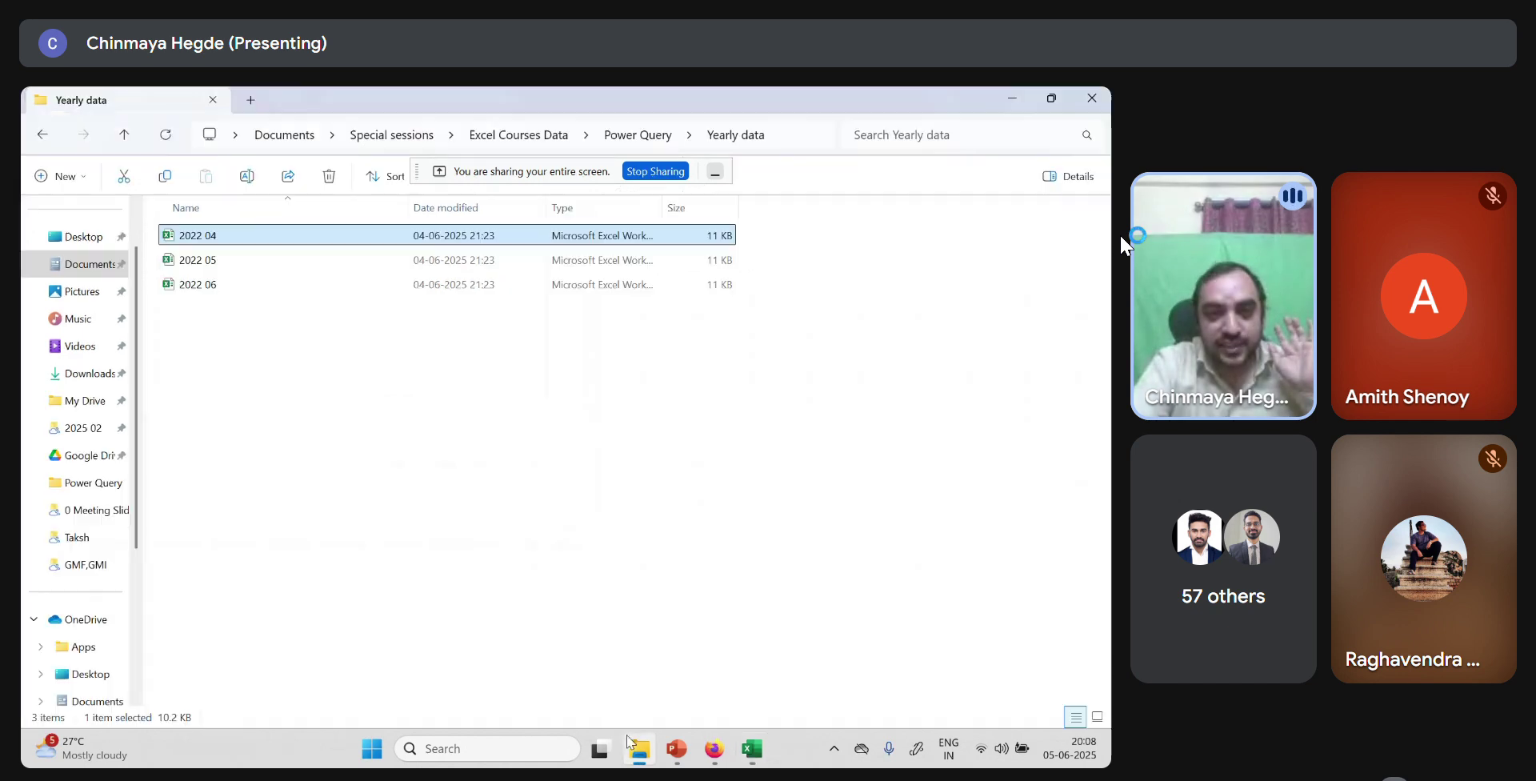
click(753, 142)
click(772, 135)
drag(720, 135, 98, 139)
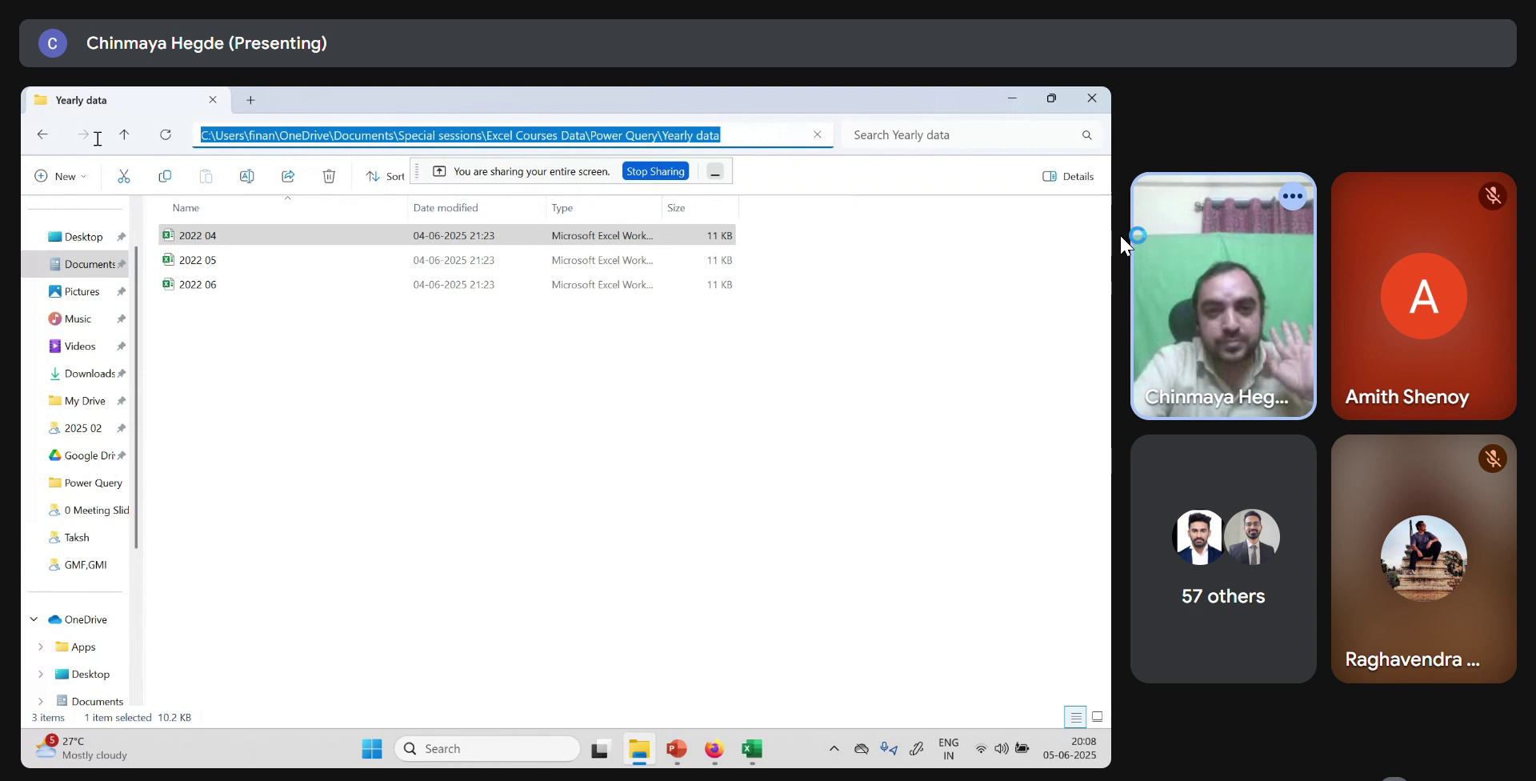
drag(744, 136, 190, 146)
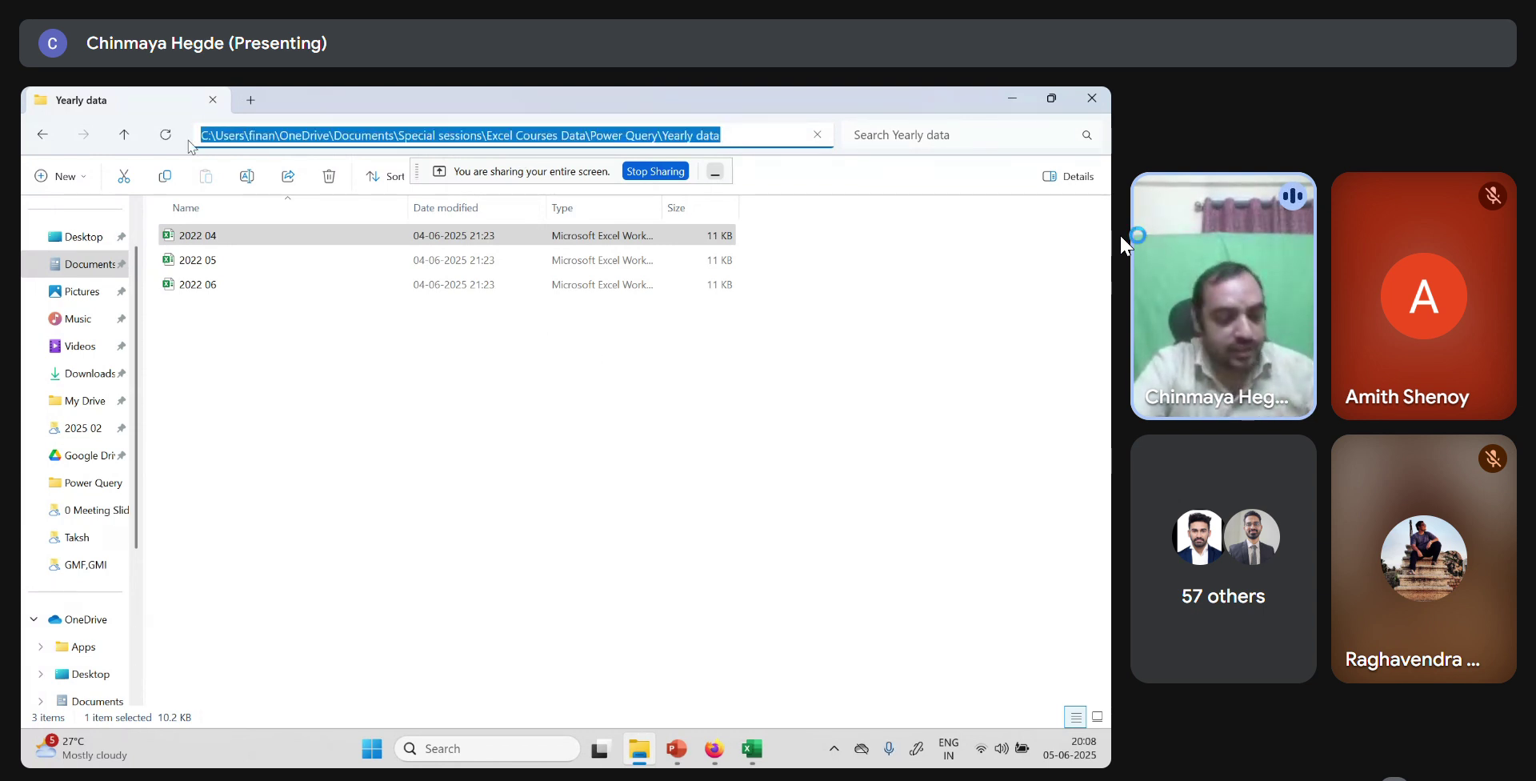
key(ctrl+c)
- Try importing the Yearly data folder by its pasted path through Transform Data, without combining its files, and discard the query
key(alt+Tab)
key(ctrl+v)
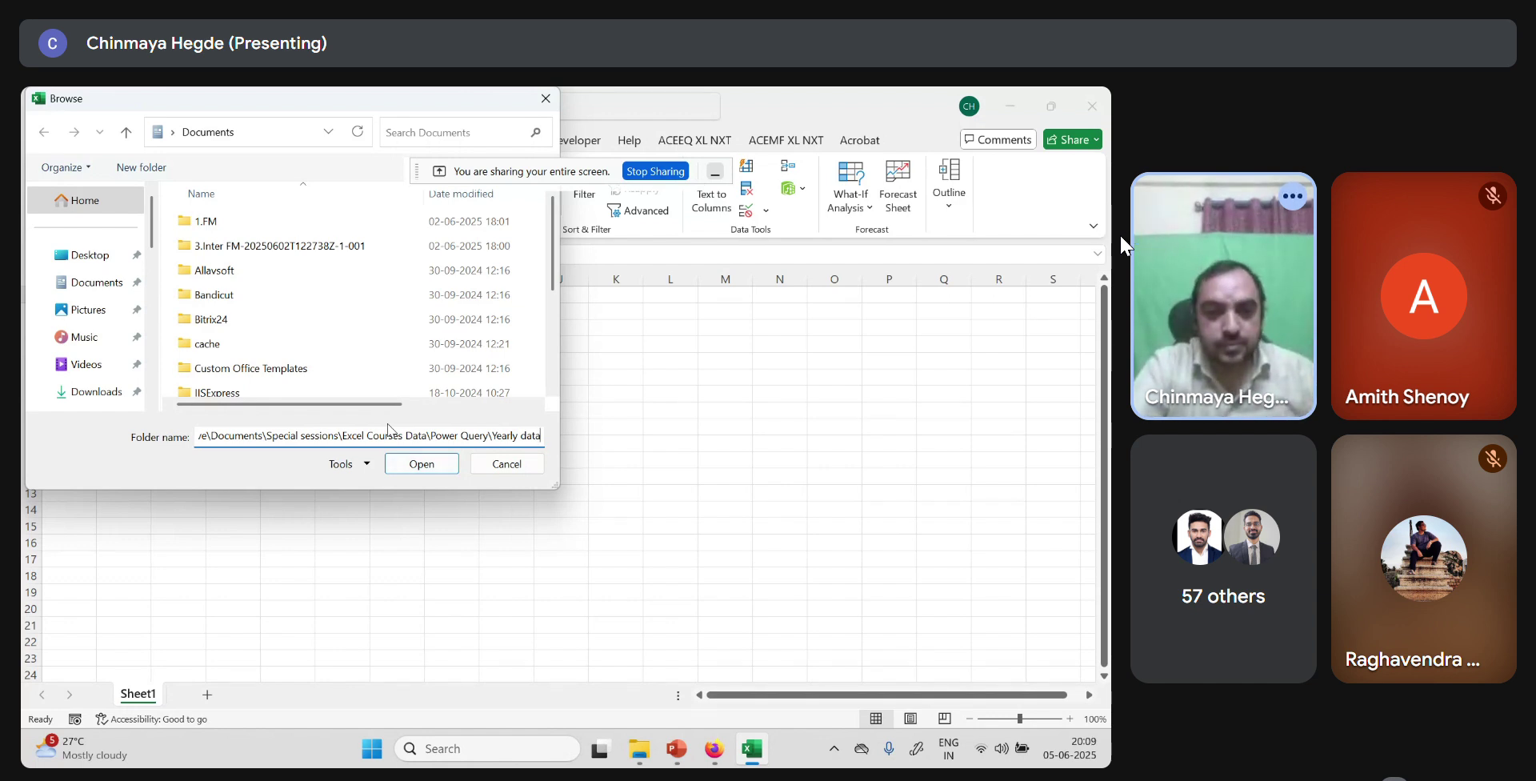
click(432, 464)
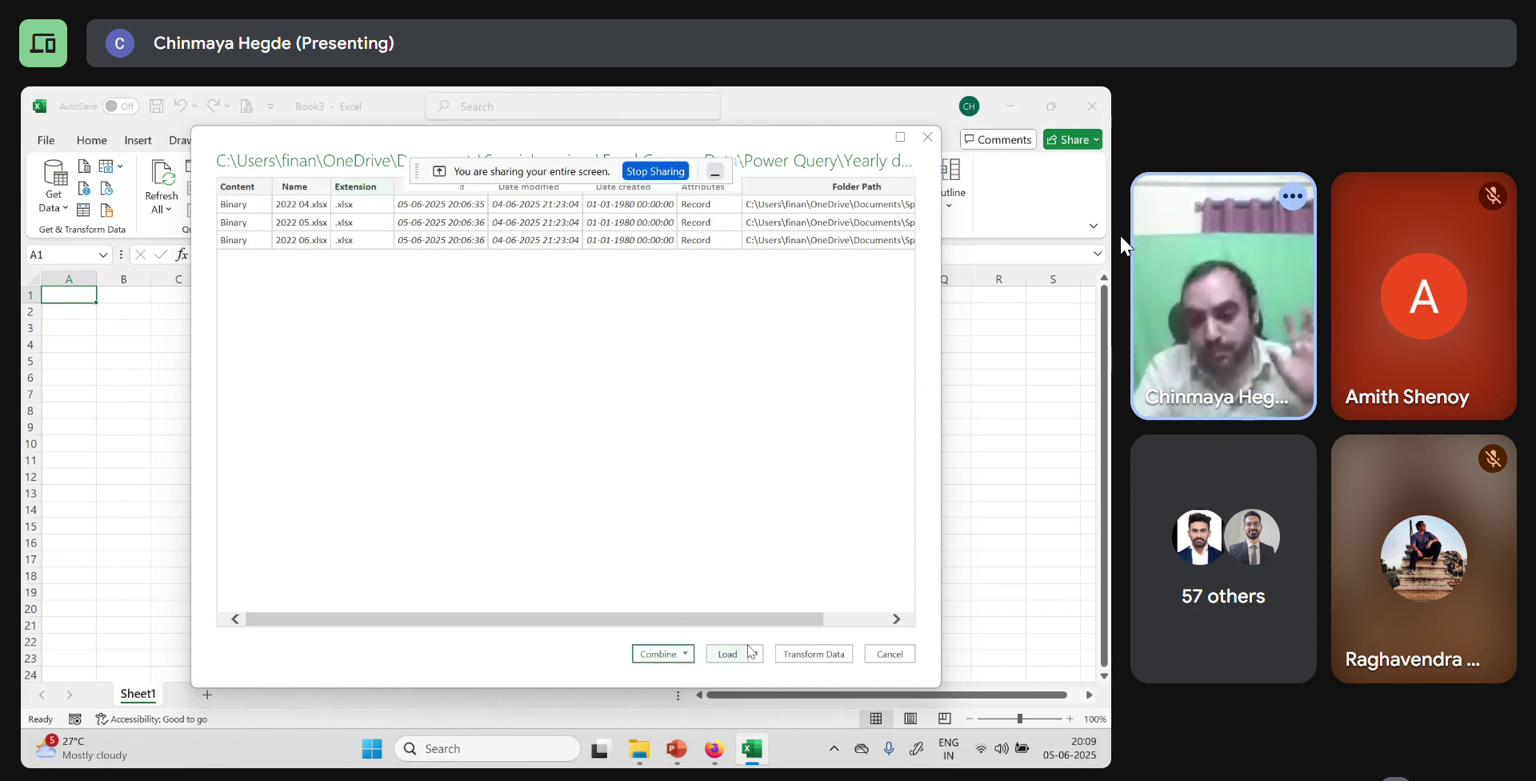
click(803, 660)
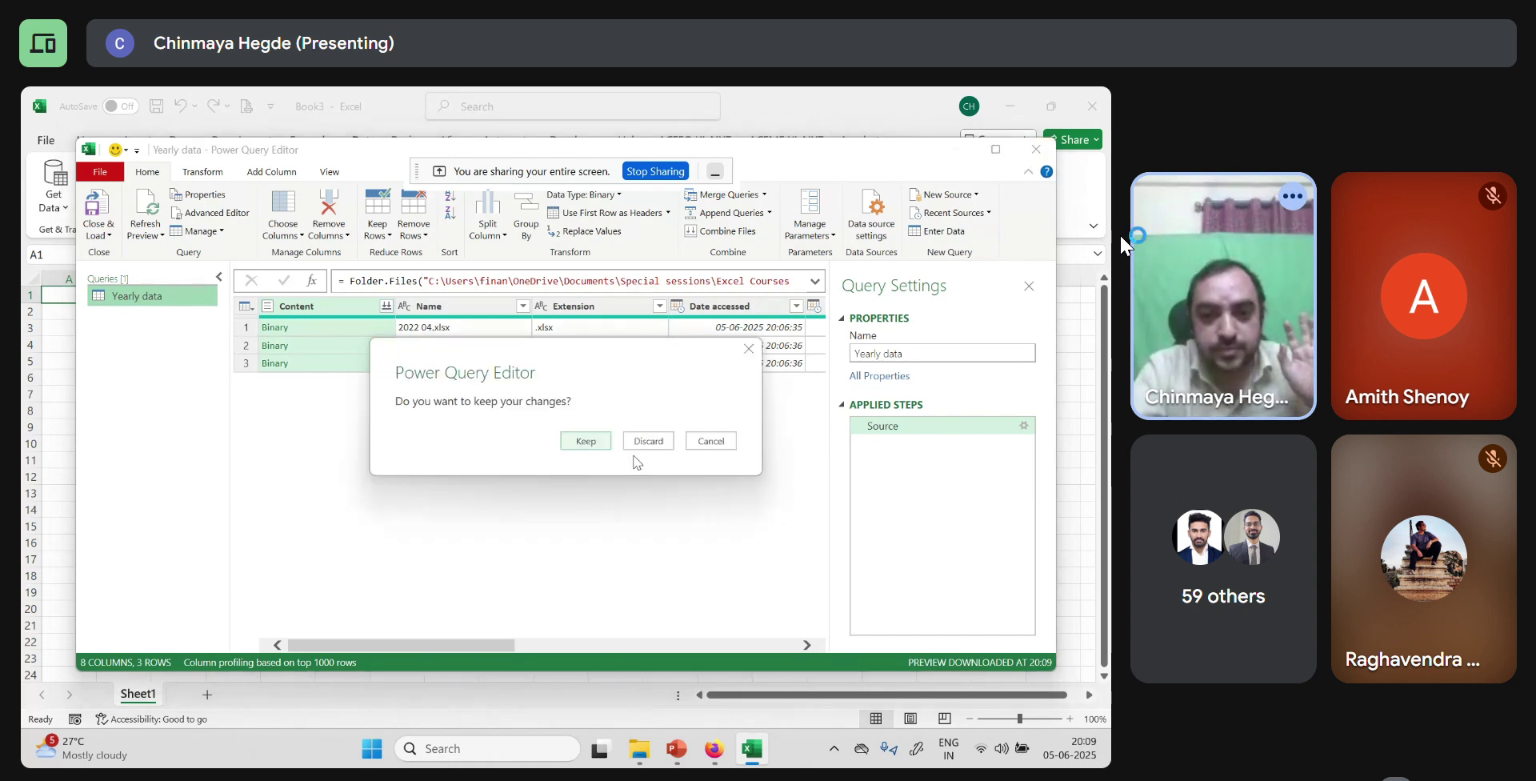
click(638, 448)
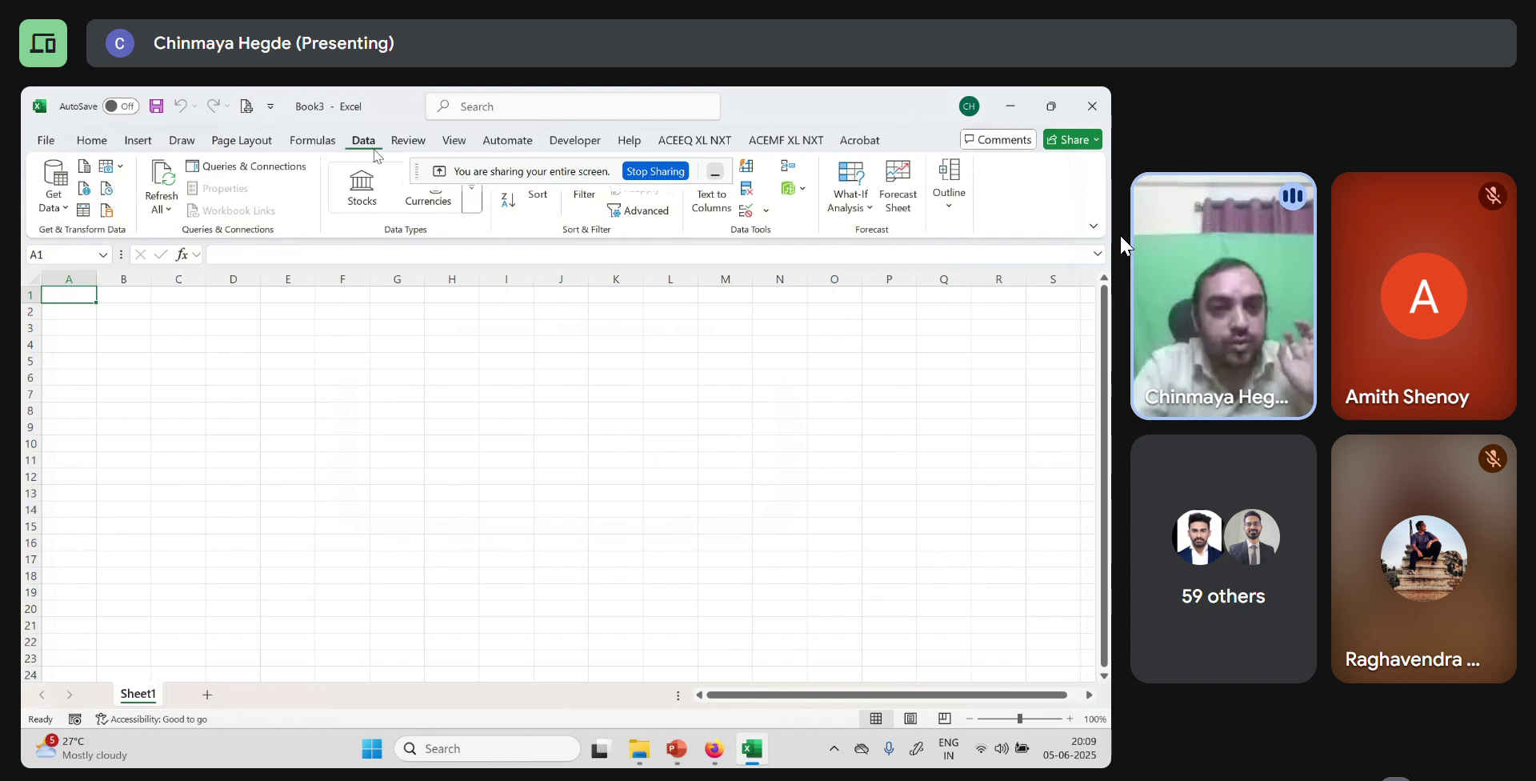
- Import the Yearly data folder with Combine & Transform Data, extracting Sheet1 with the first file as sample
click(55, 204)
mouse_move(120, 233)
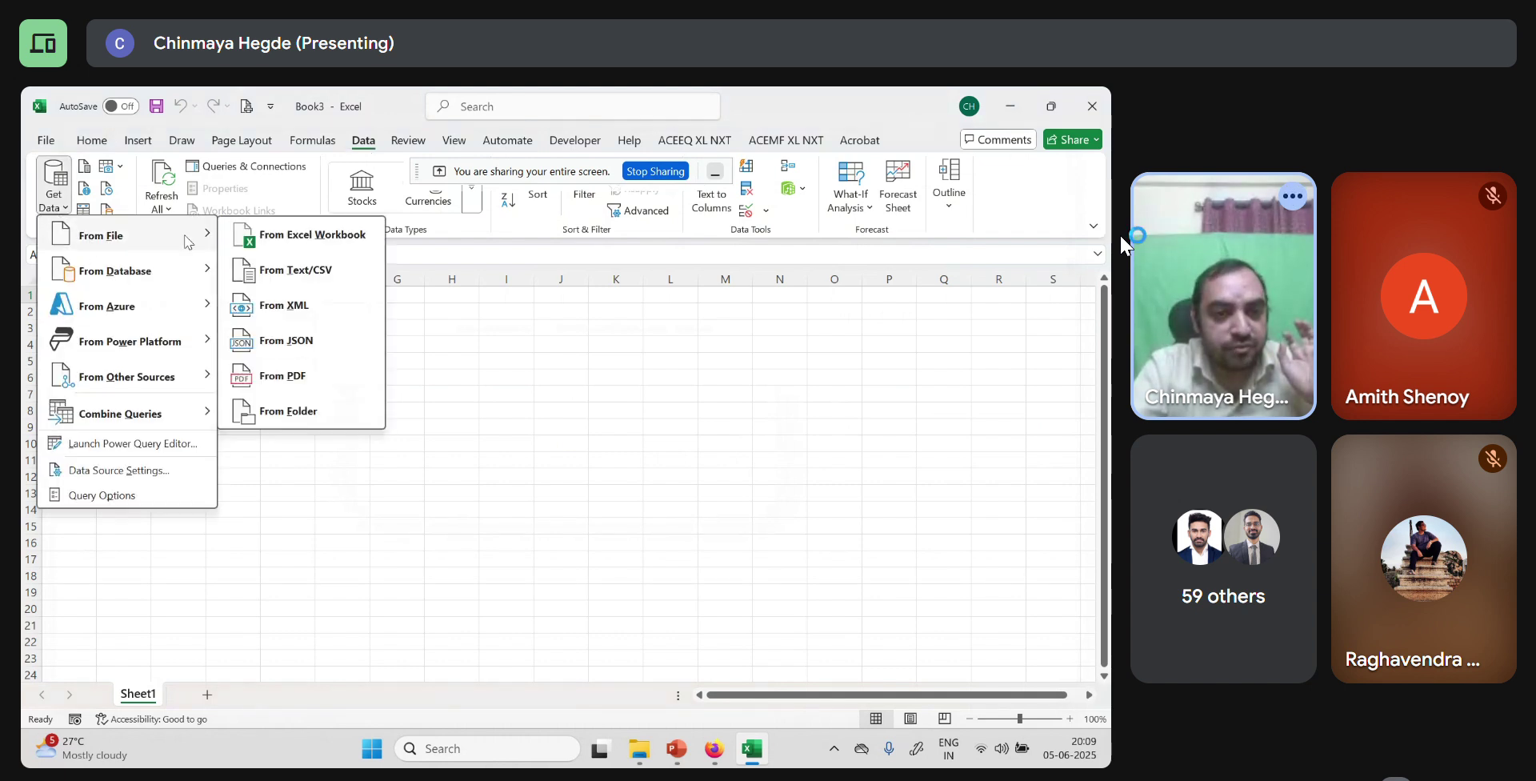
click(298, 410)
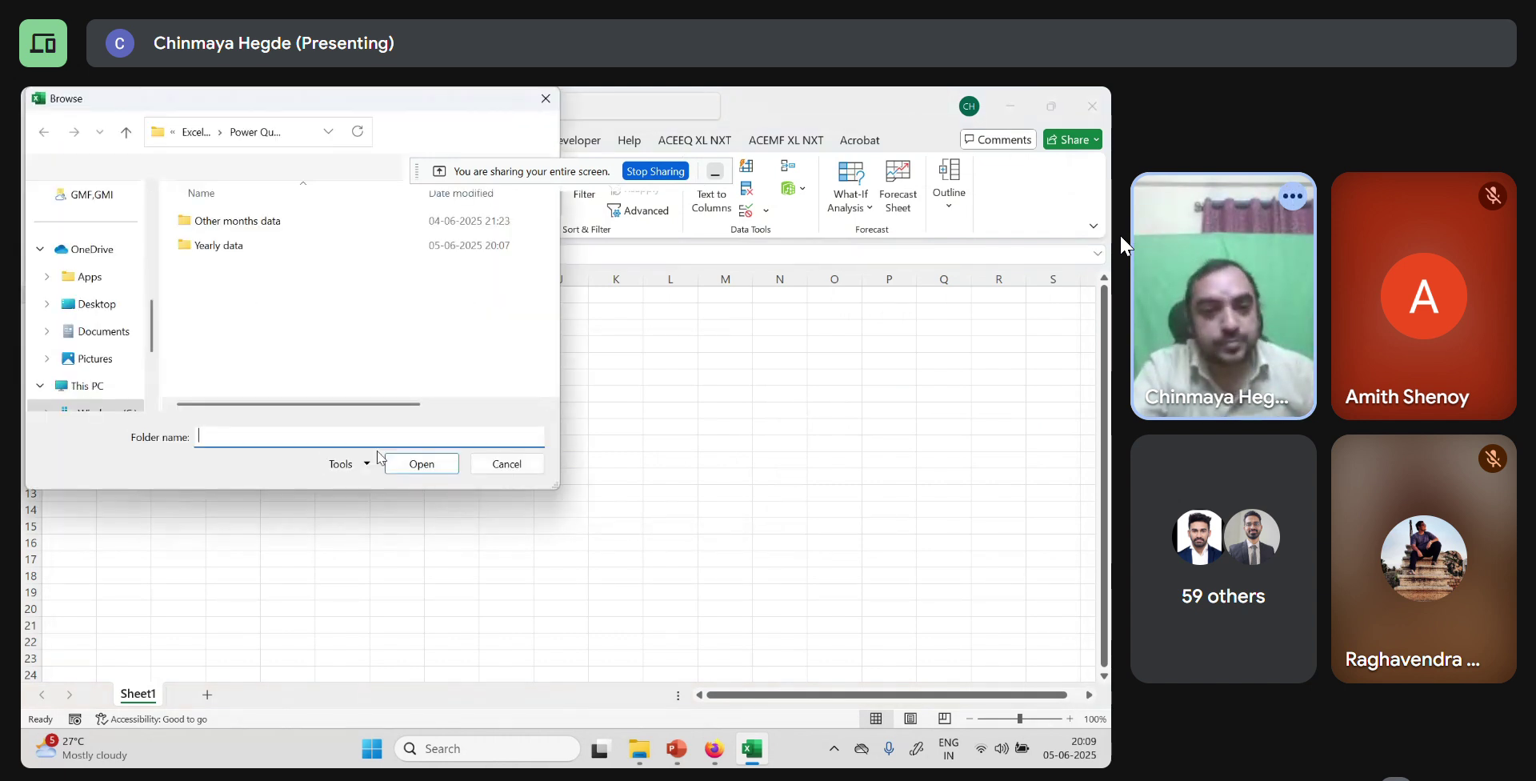
click(420, 464)
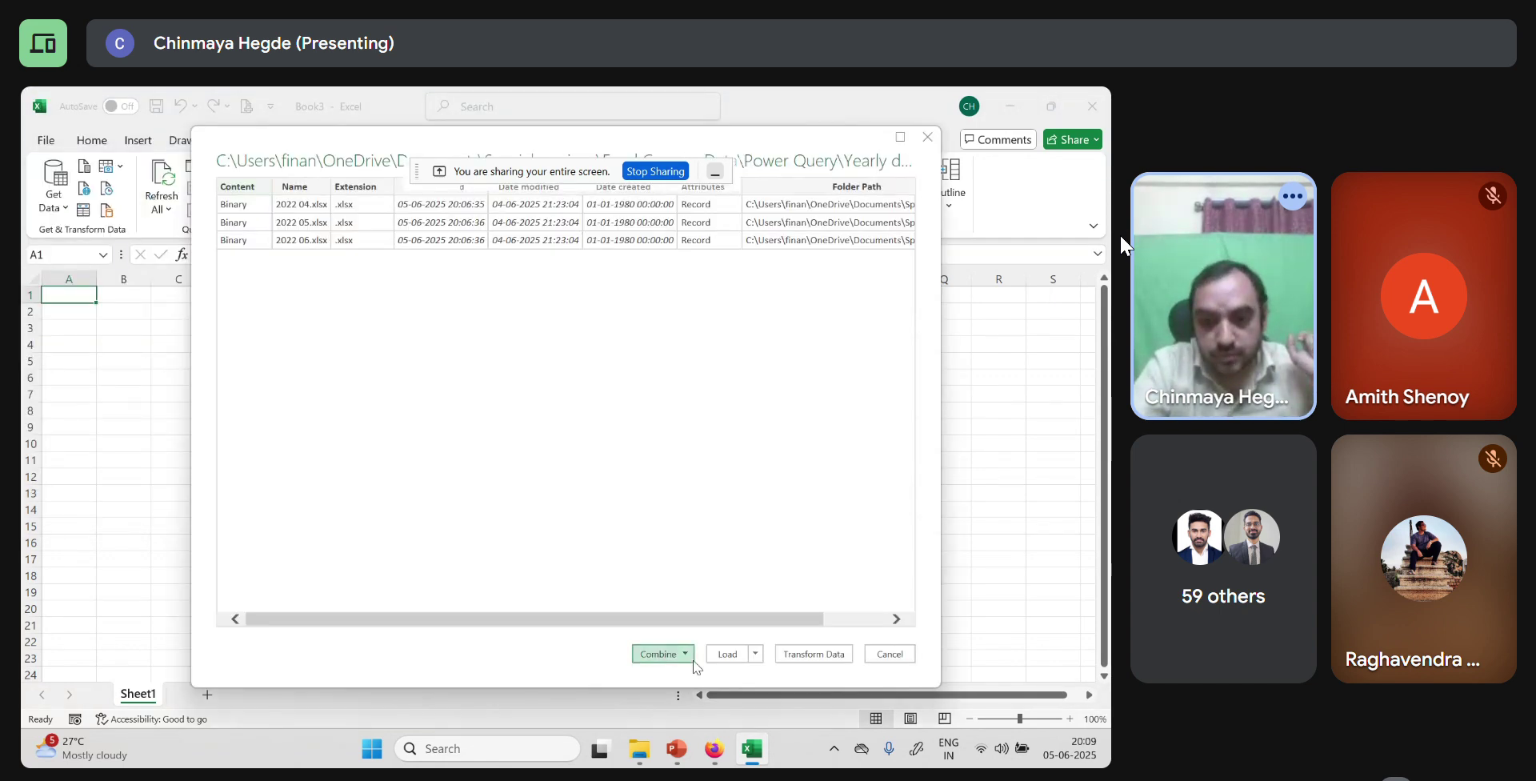
click(668, 653)
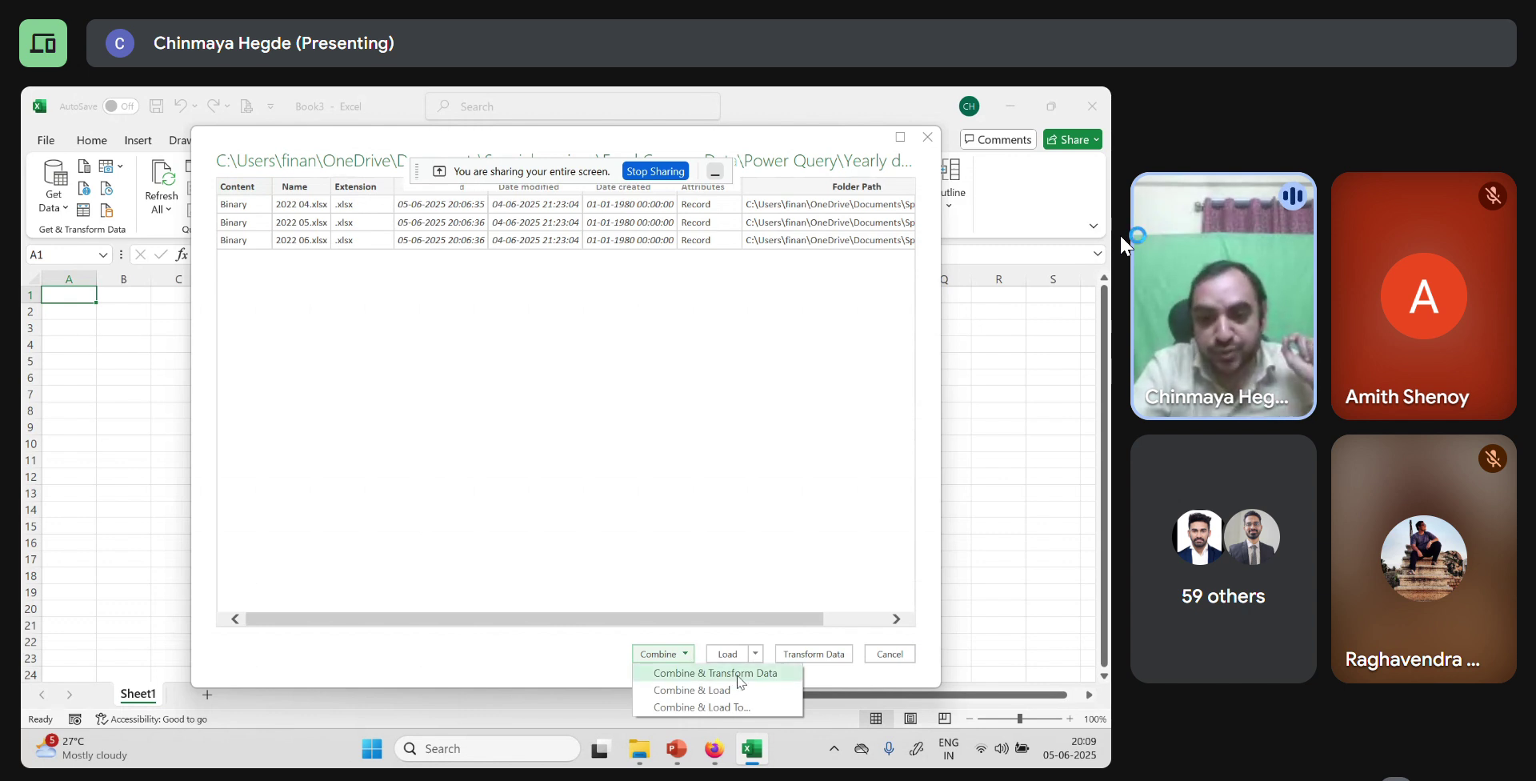
click(738, 681)
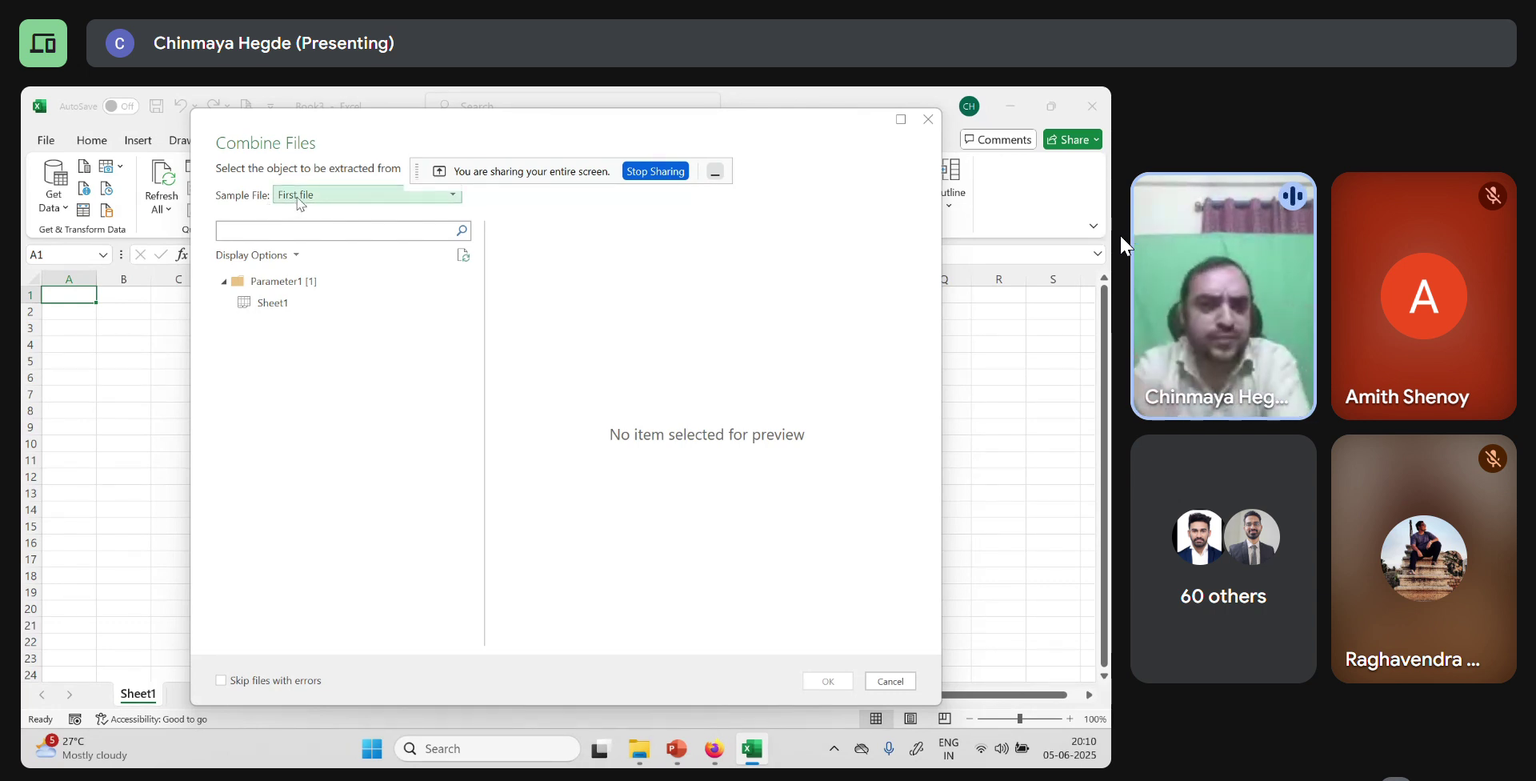
click(283, 304)
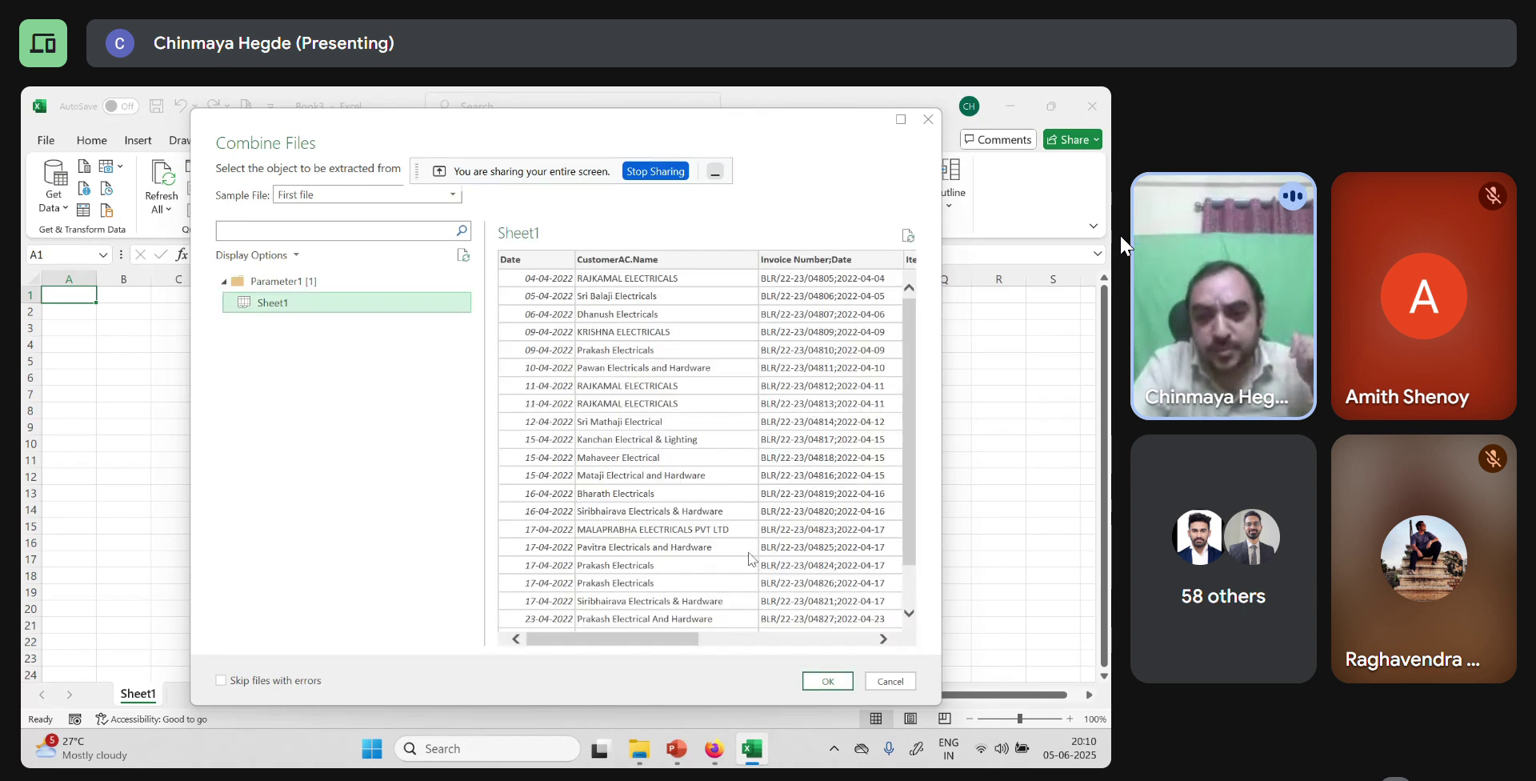
click(829, 681)
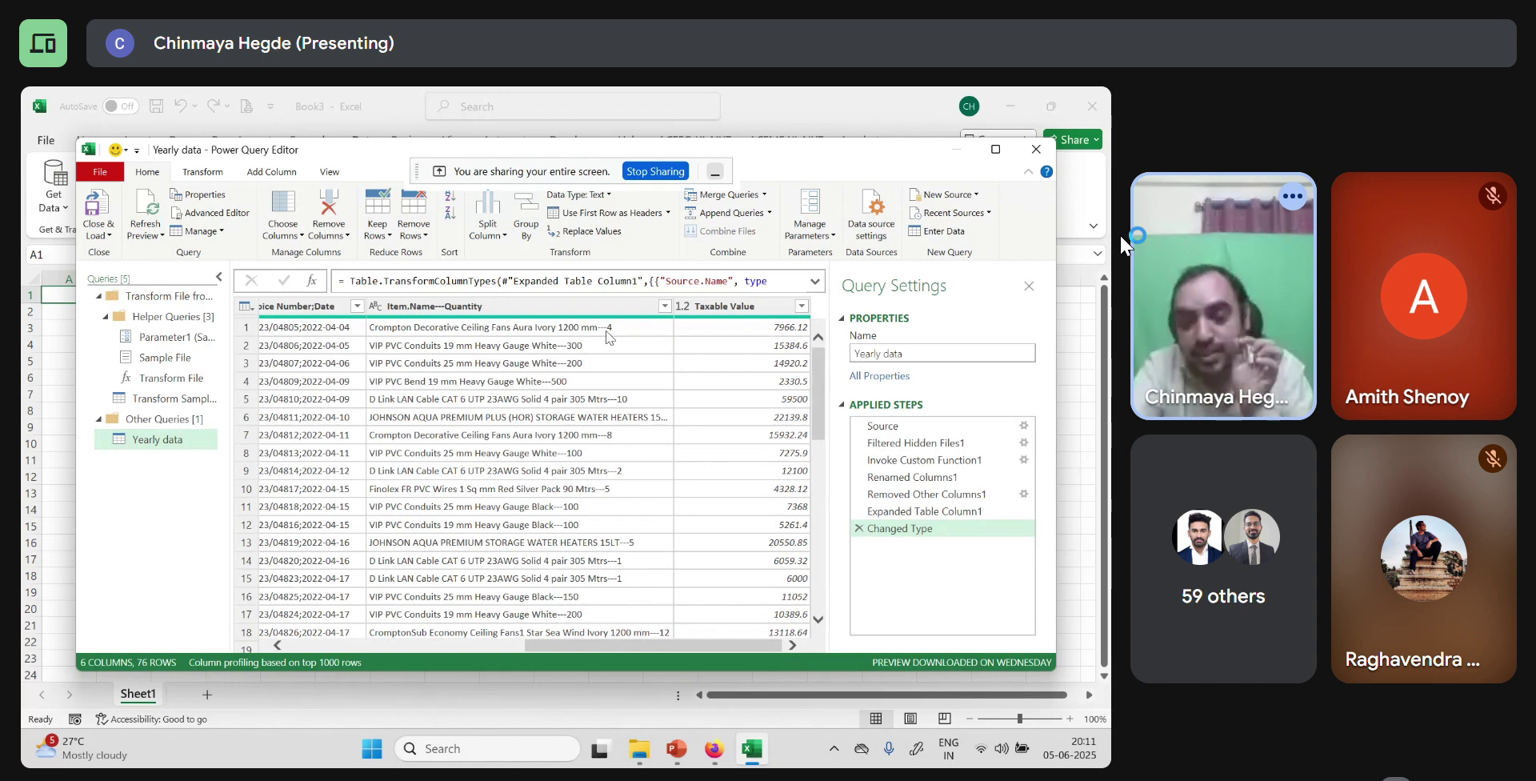
- Split the Item.Name---Quantity column by the custom delimiter "---" at each occurrence
right_click(519, 311)
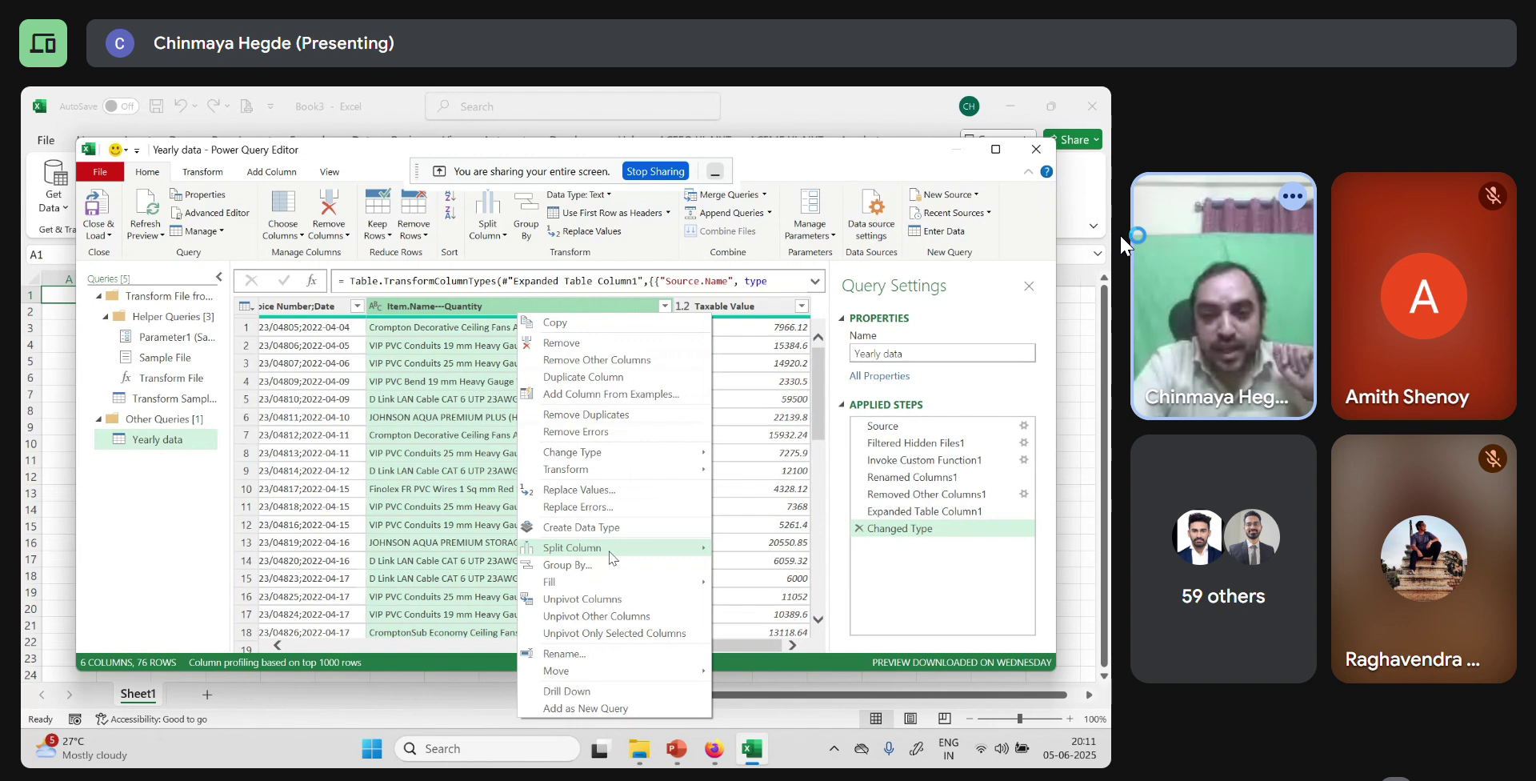
mouse_move(612, 553)
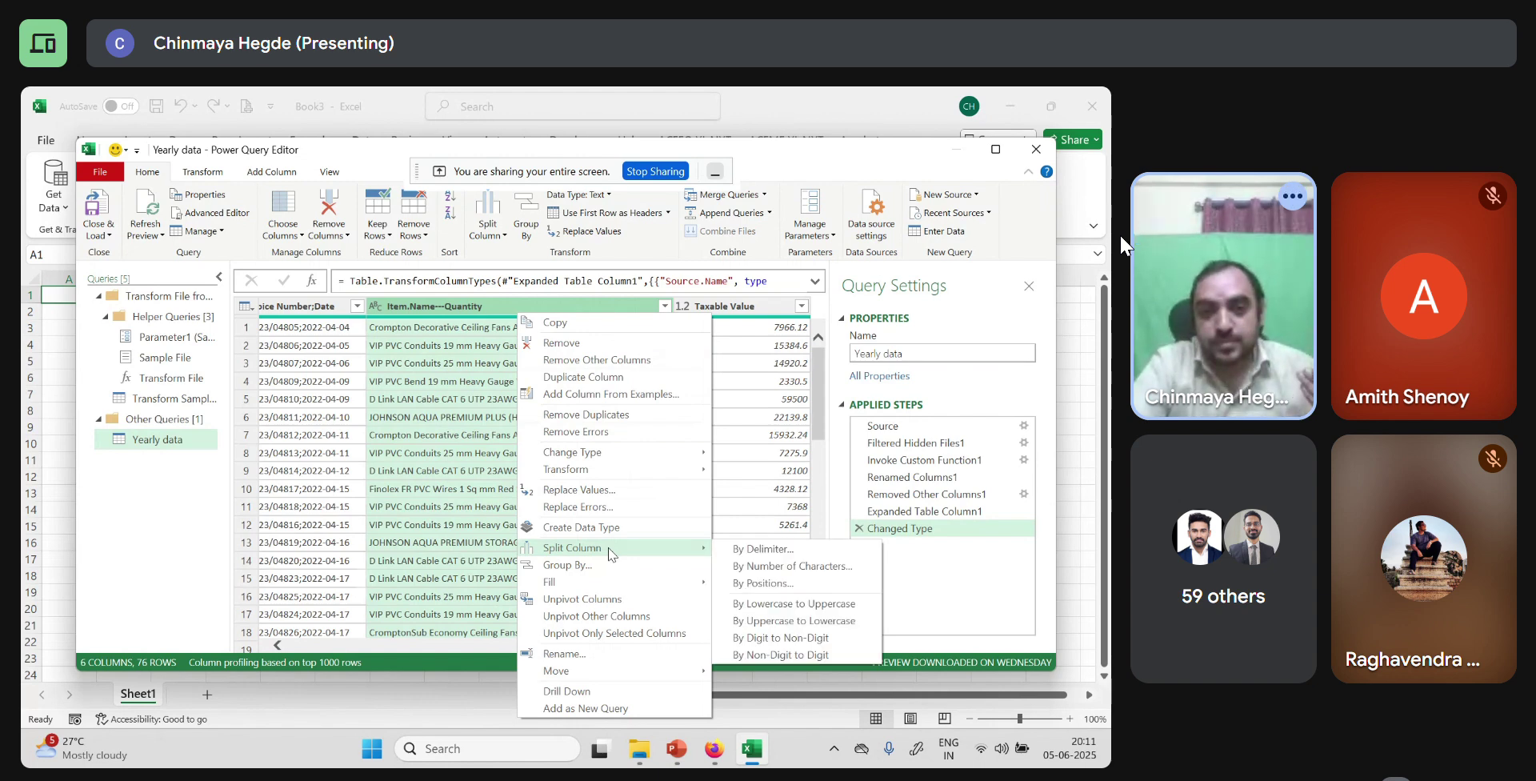
click(737, 551)
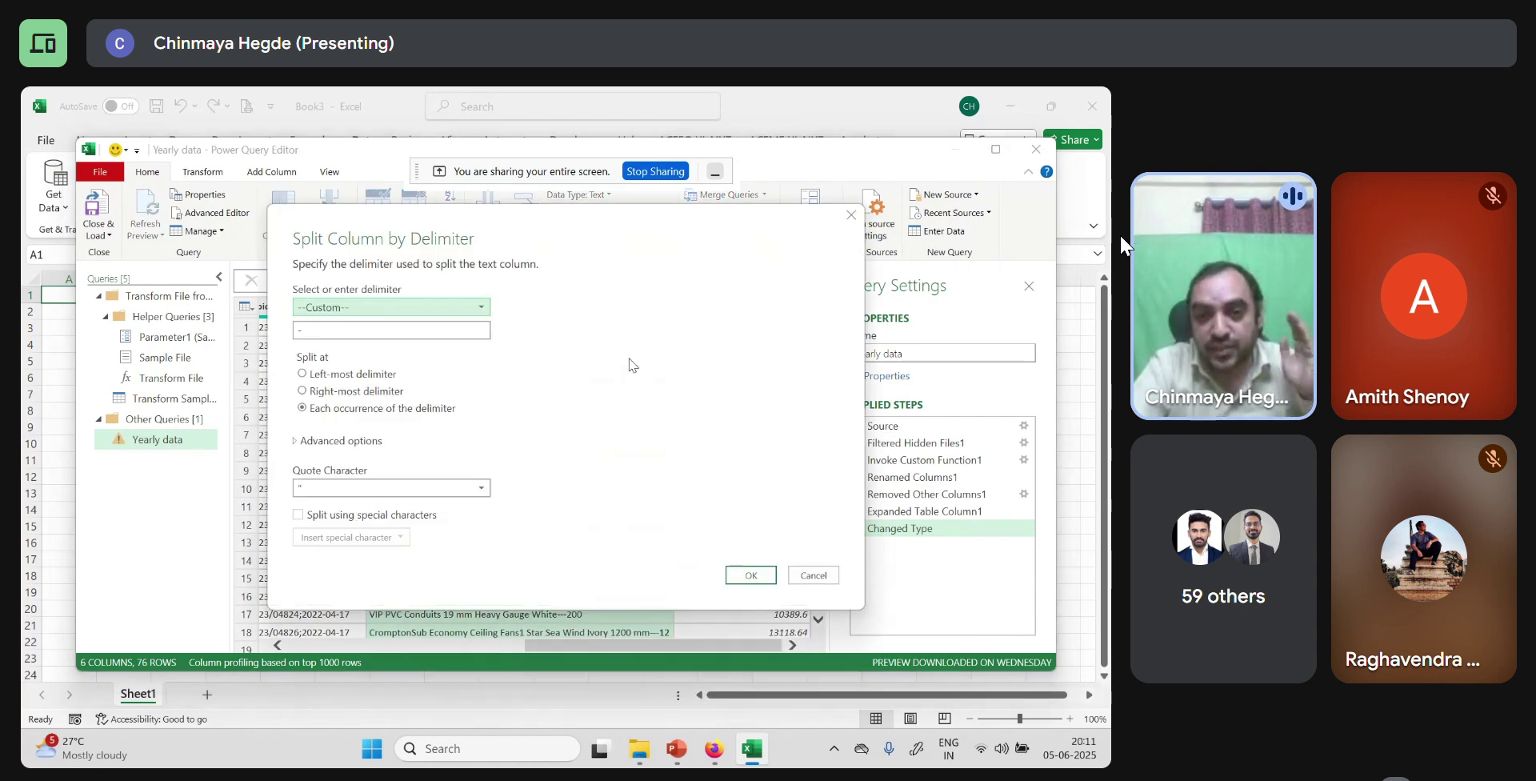
click(348, 335)
text(--)
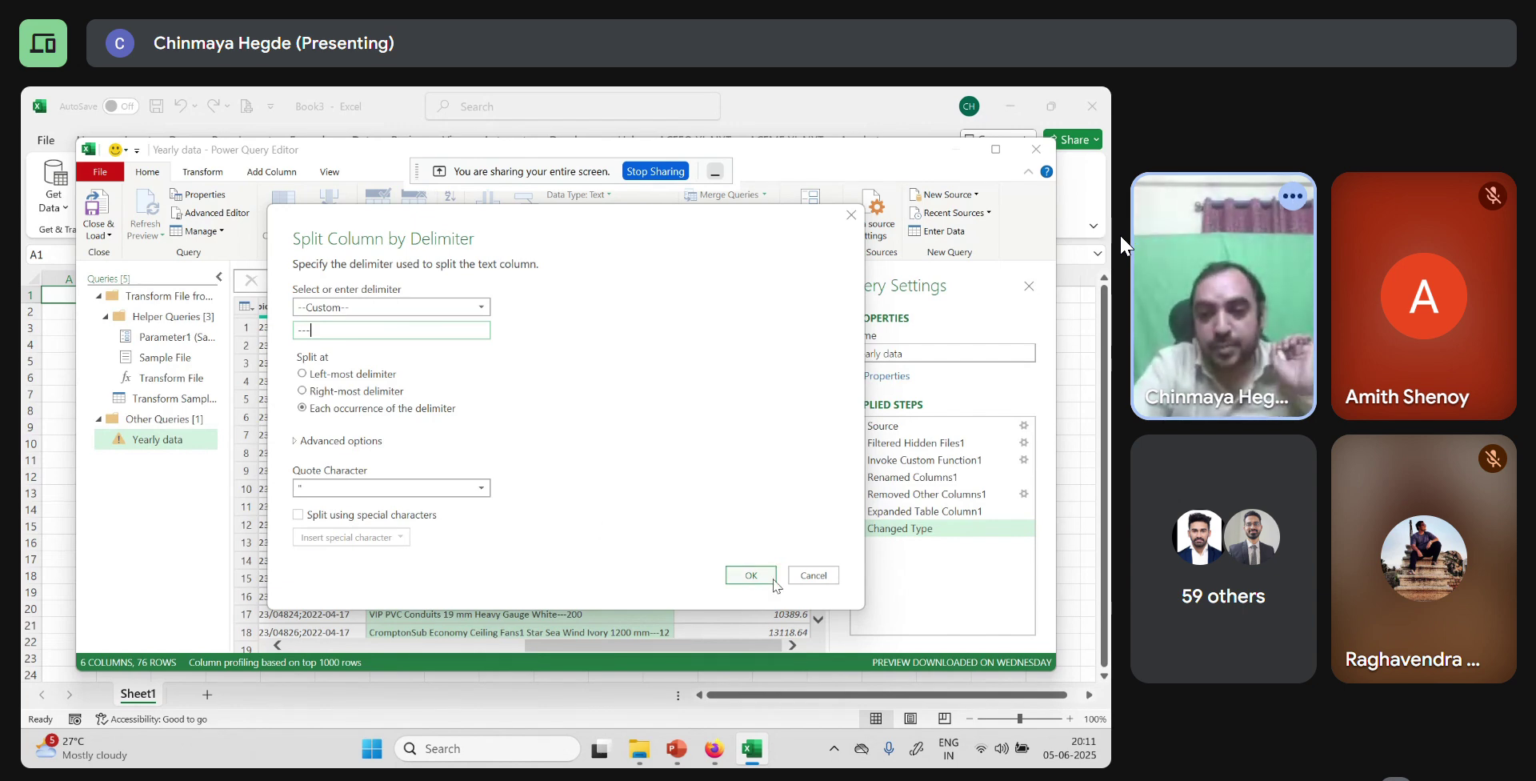
click(756, 575)
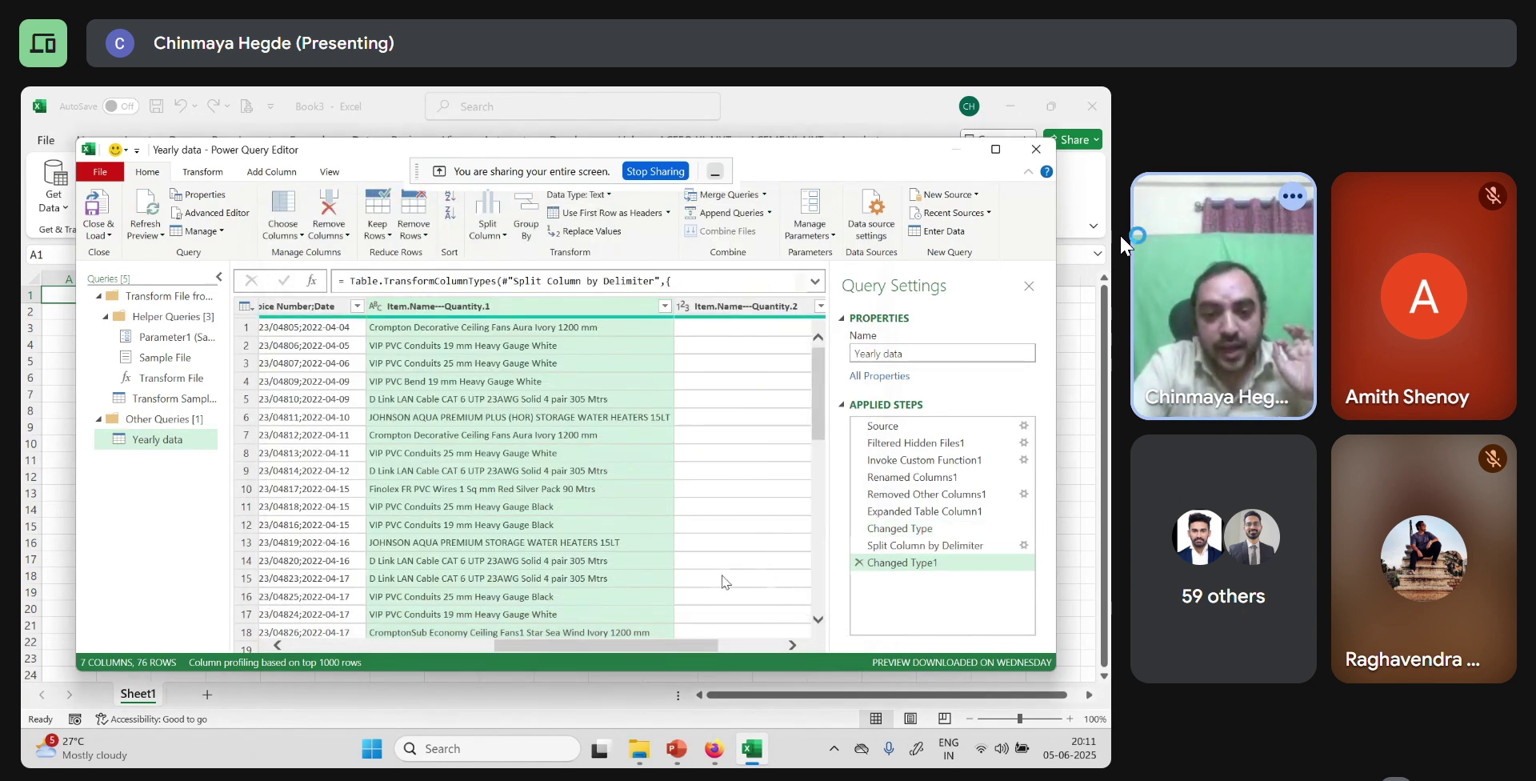
drag(528, 646, 738, 624)
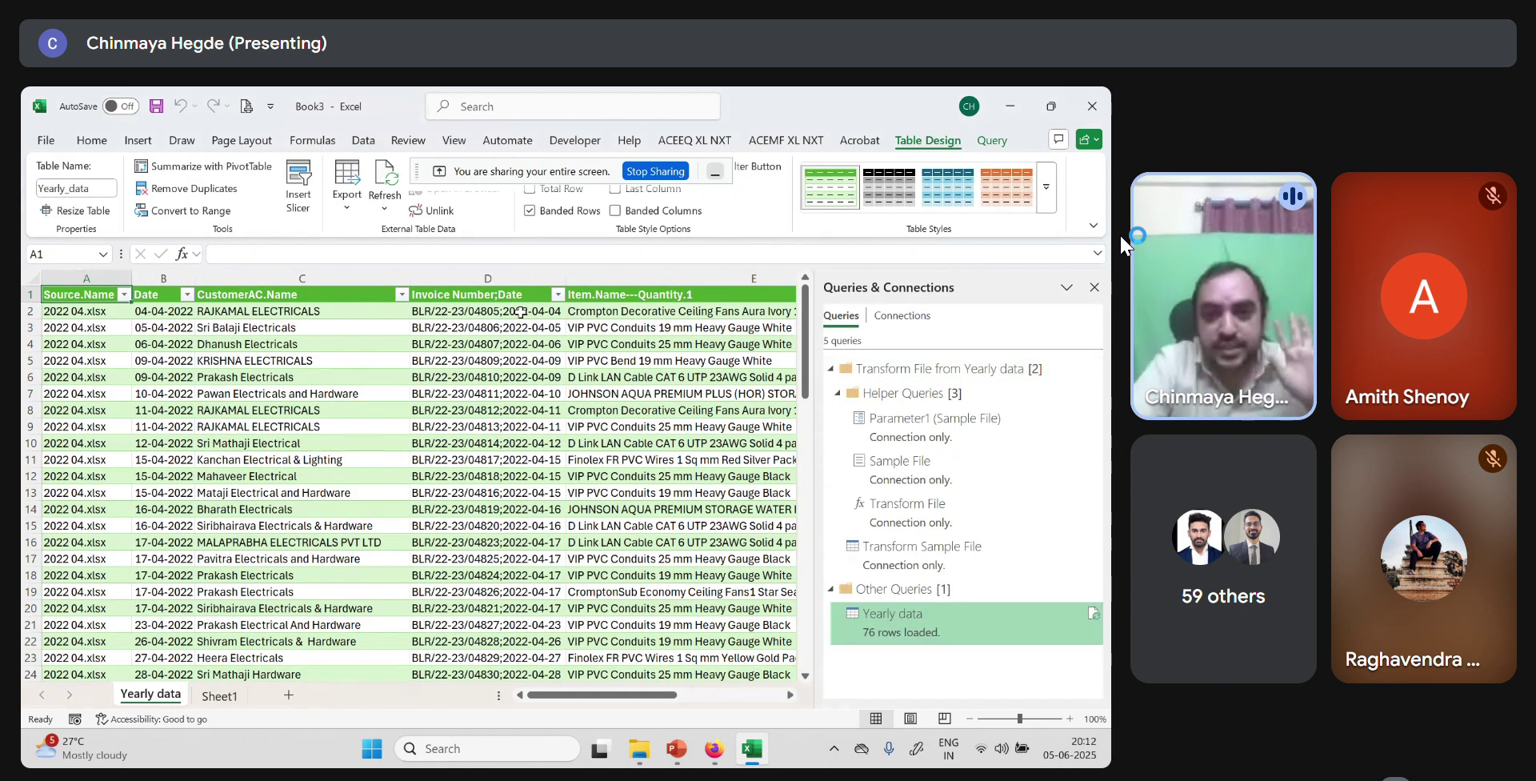
- Close Queries & Connections and review the combined rows of the Yearly data table by source file
click(1095, 287)
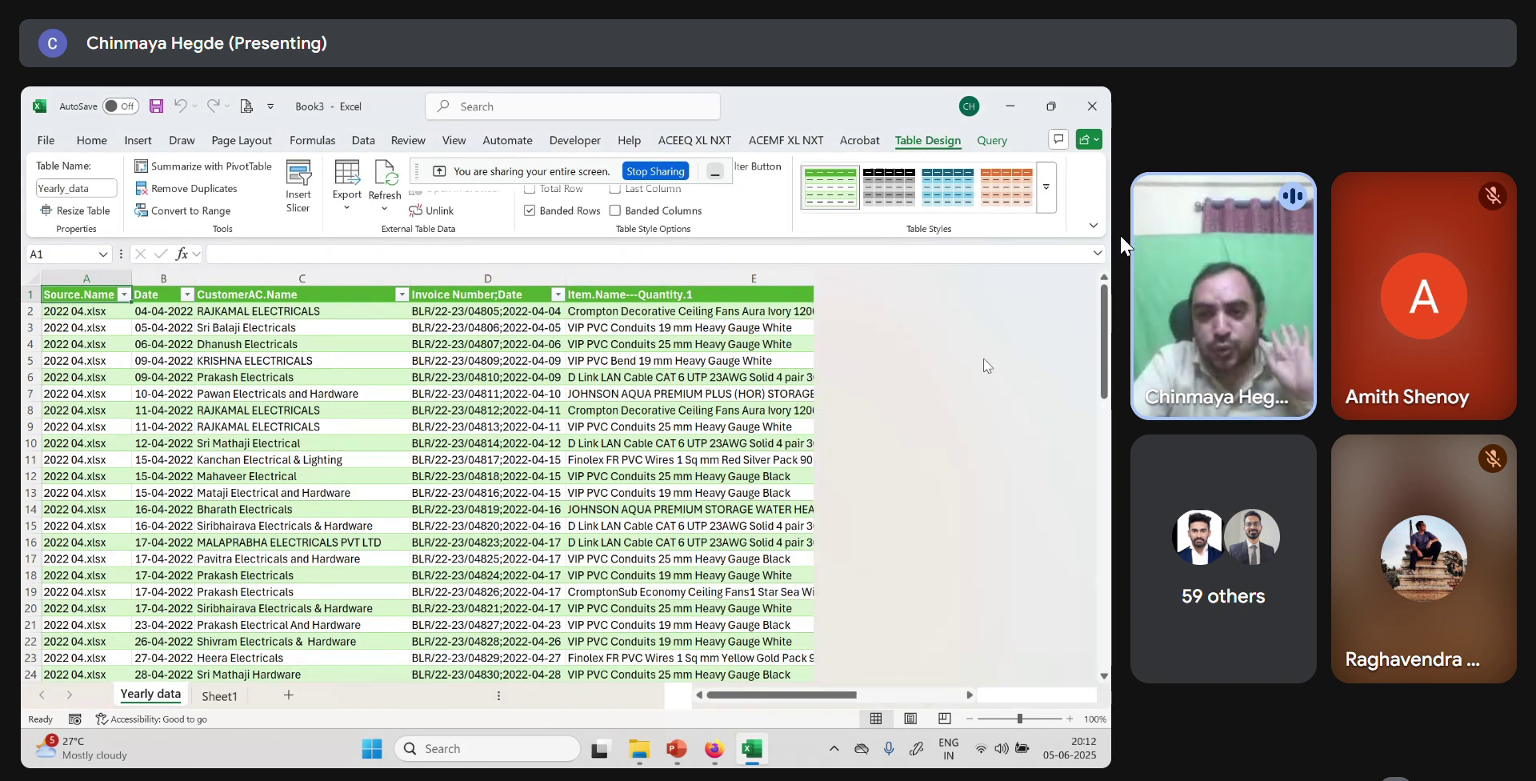
click(662, 329)
key(Left)
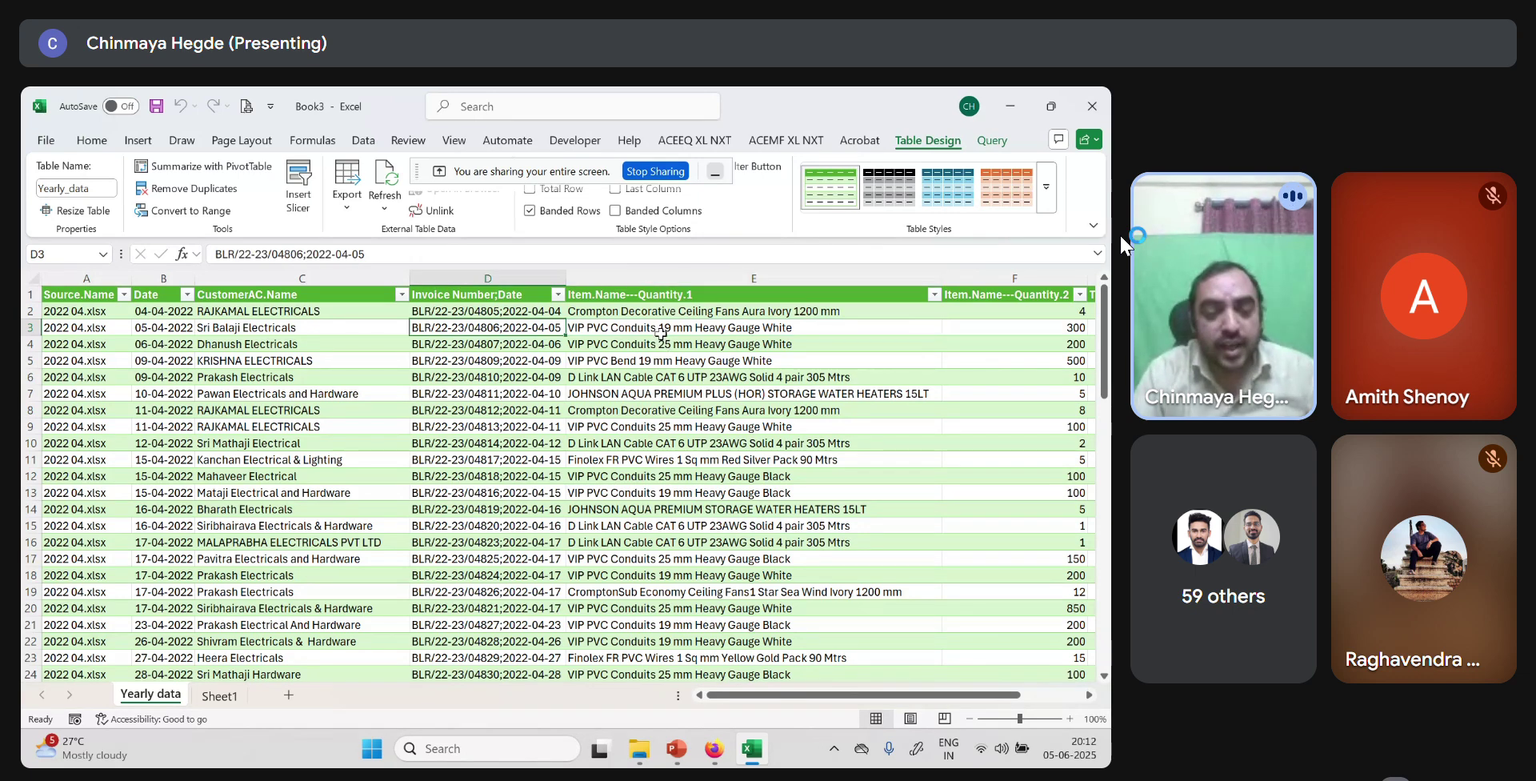
key(Home)
scroll(661, 334, down, 14)
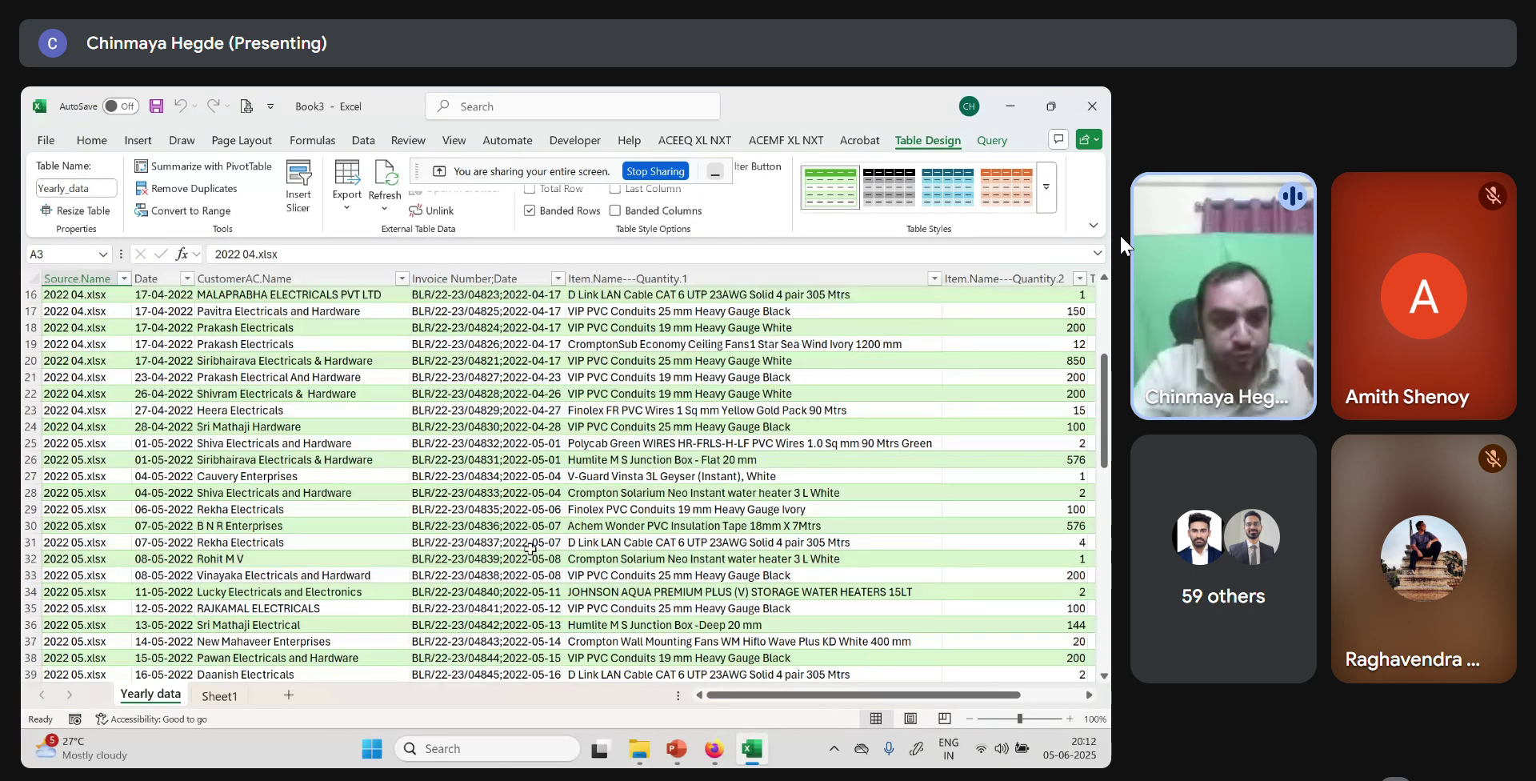
scroll(116, 577, down, 1)
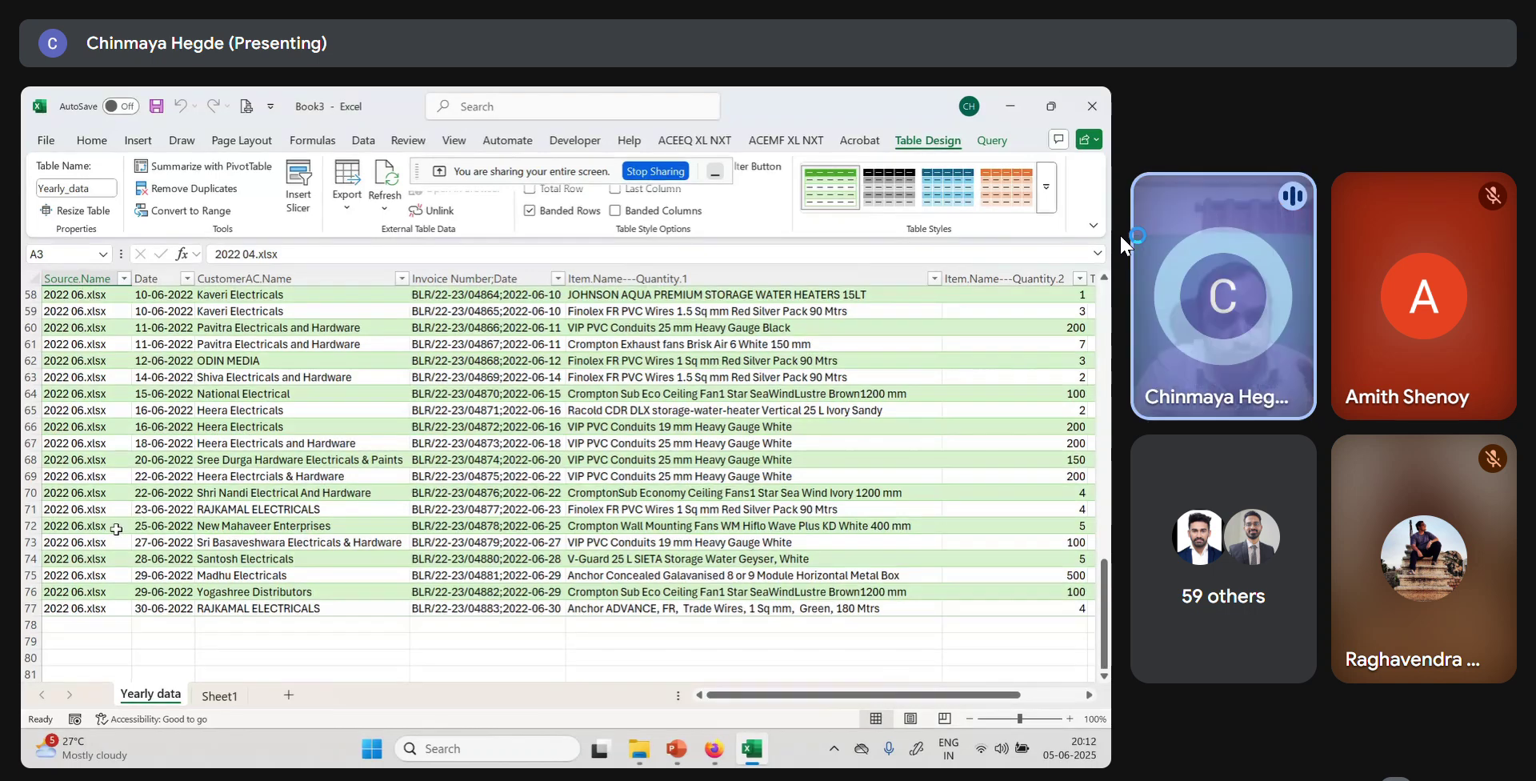
scroll(116, 528, up, 15)
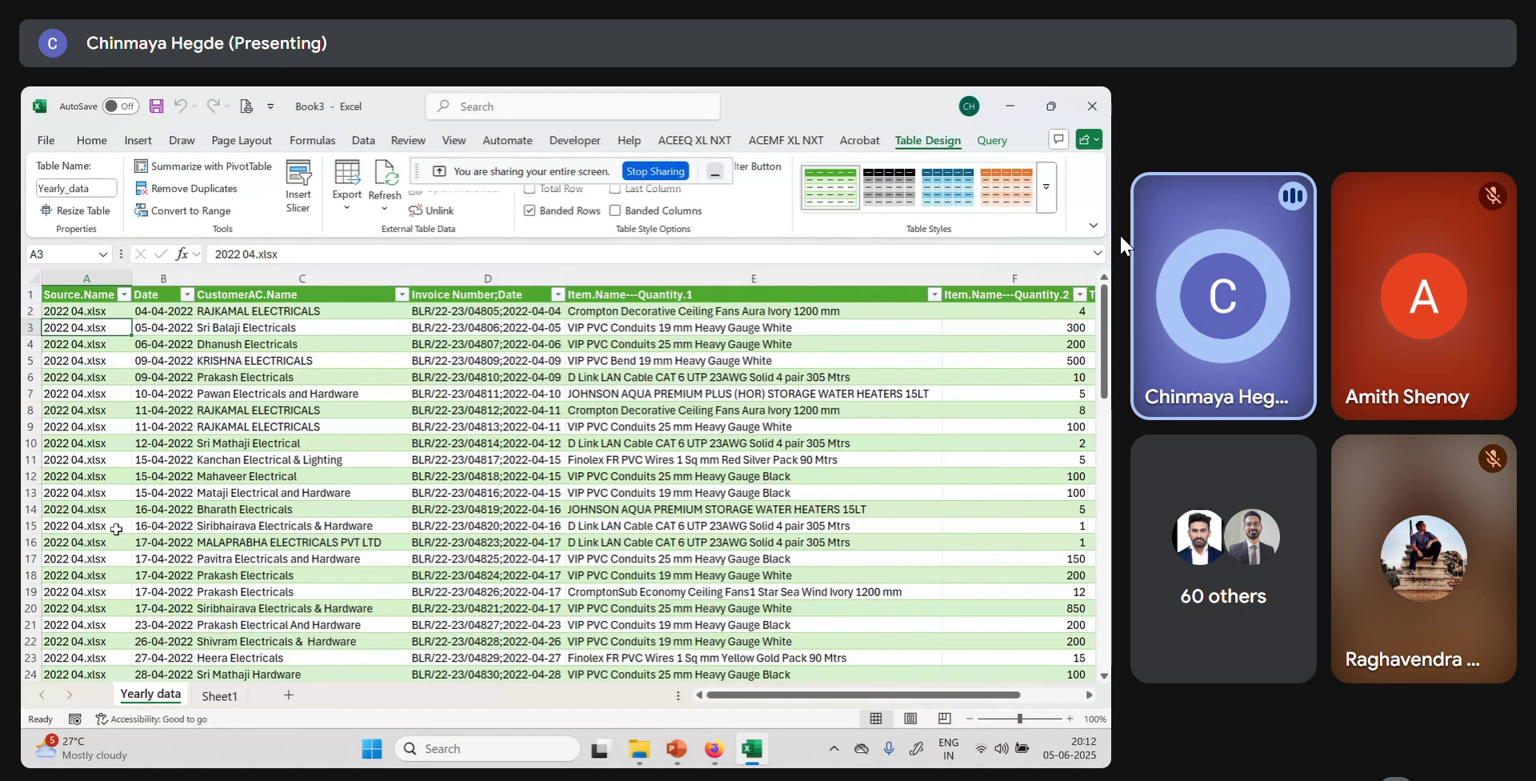
- Select the entire Yearly data table, including headers, and insert a PivotTable from it
click(97, 297)
key(ctrl+shift+Right)
key(ctrl+shift+Down)
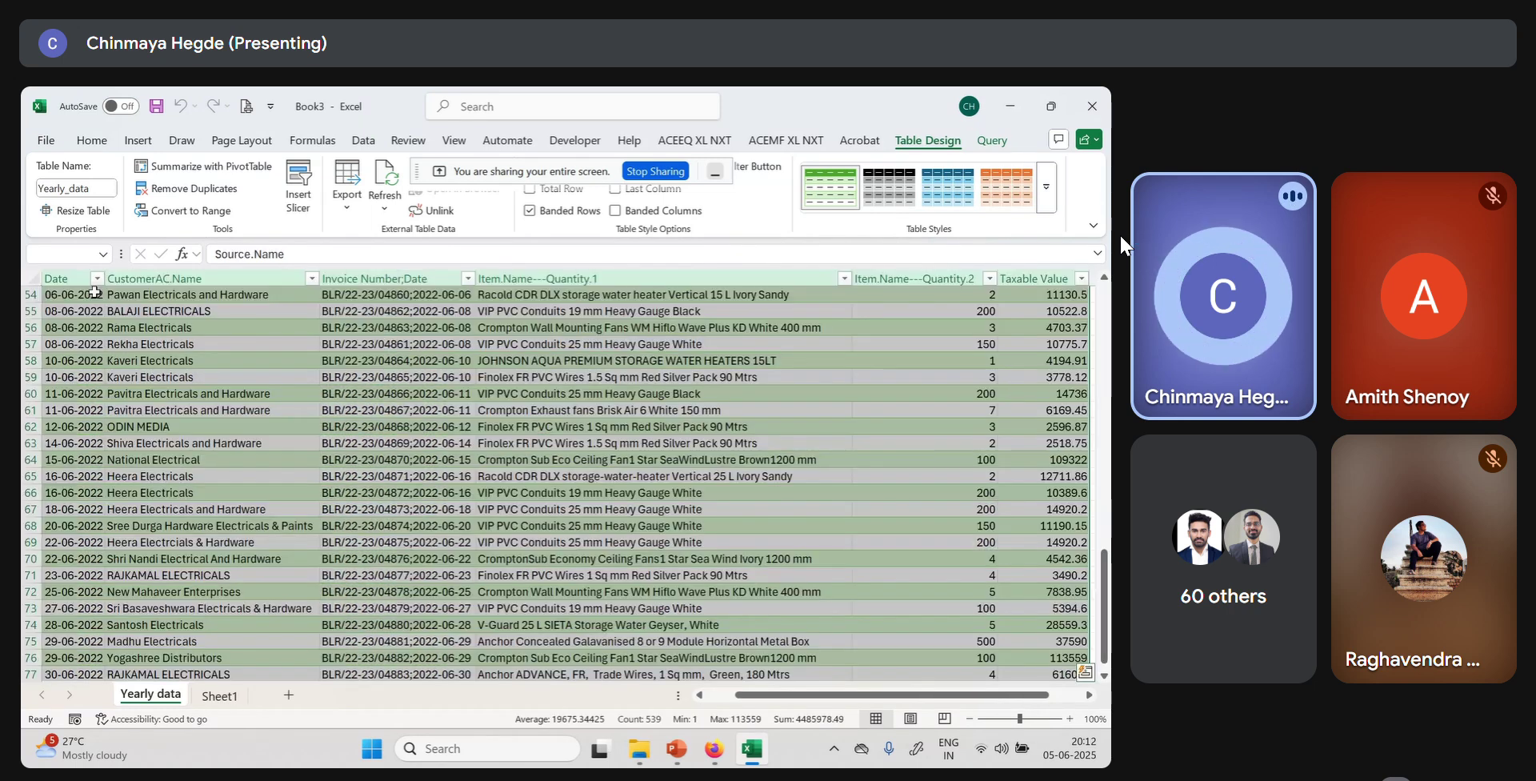
click(137, 140)
click(60, 180)
click(525, 596)
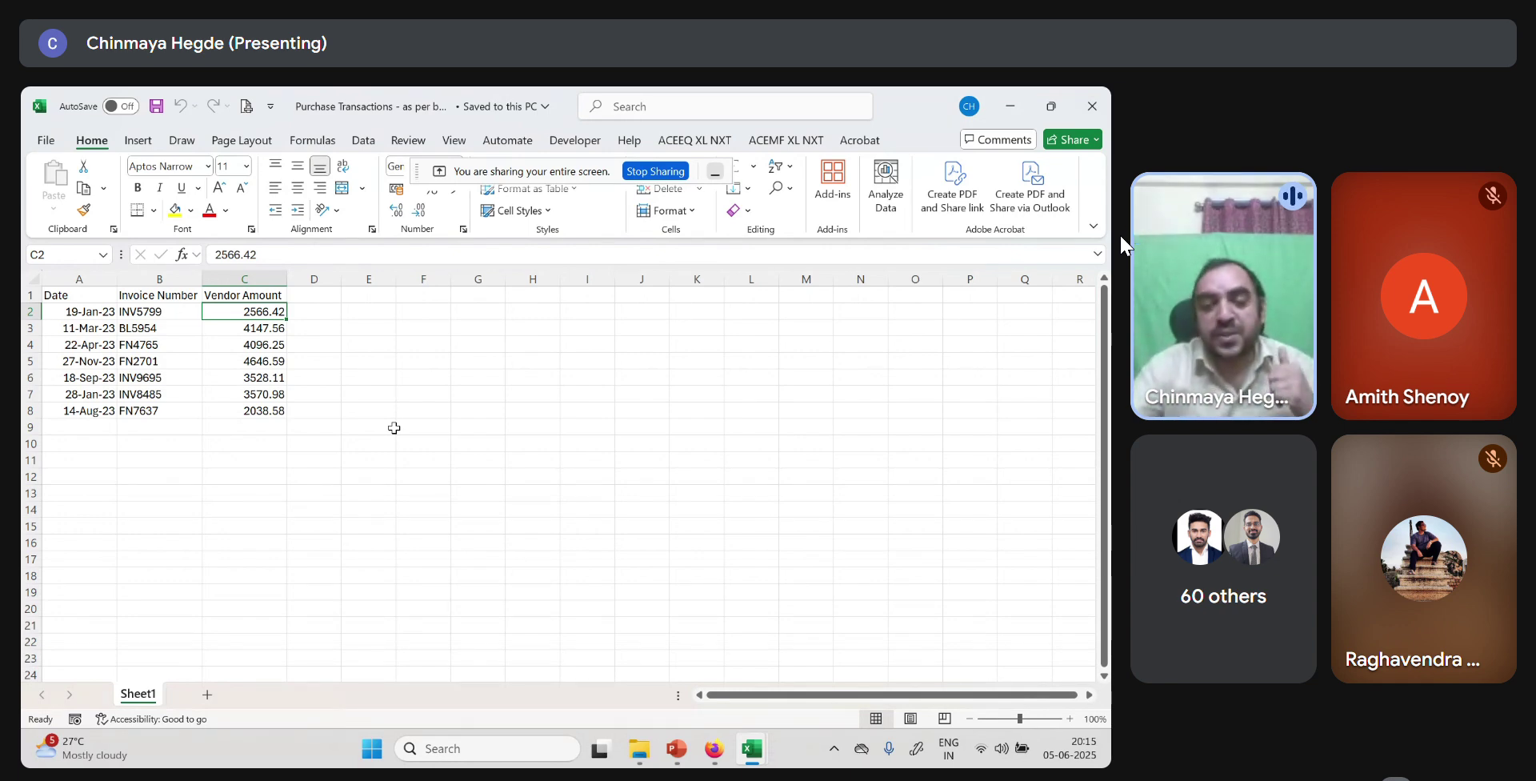
- Close the Purchase Transactions - as per books workbook and create another blank Excel workbook
click(1092, 105)
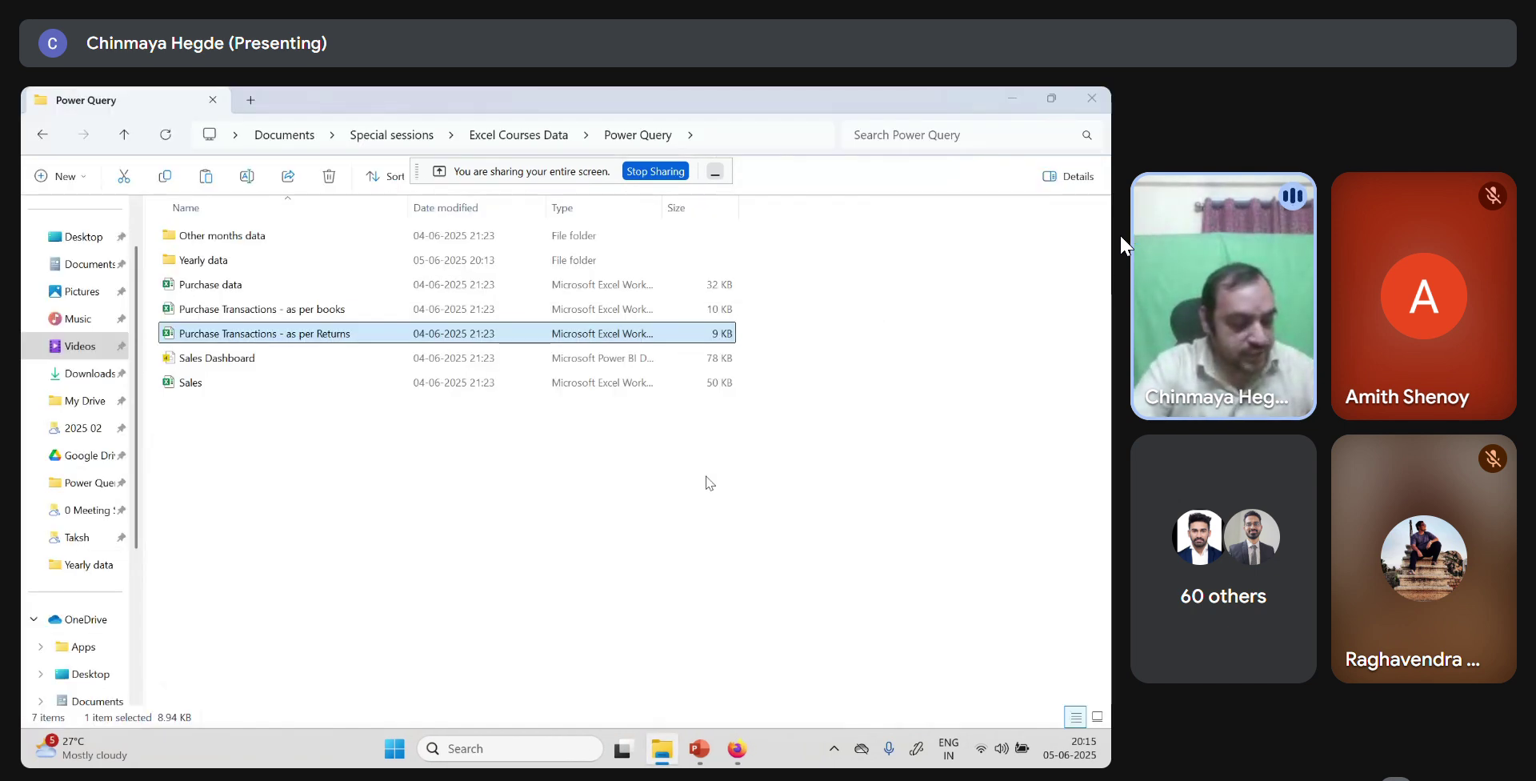
key(super)
text(exce)
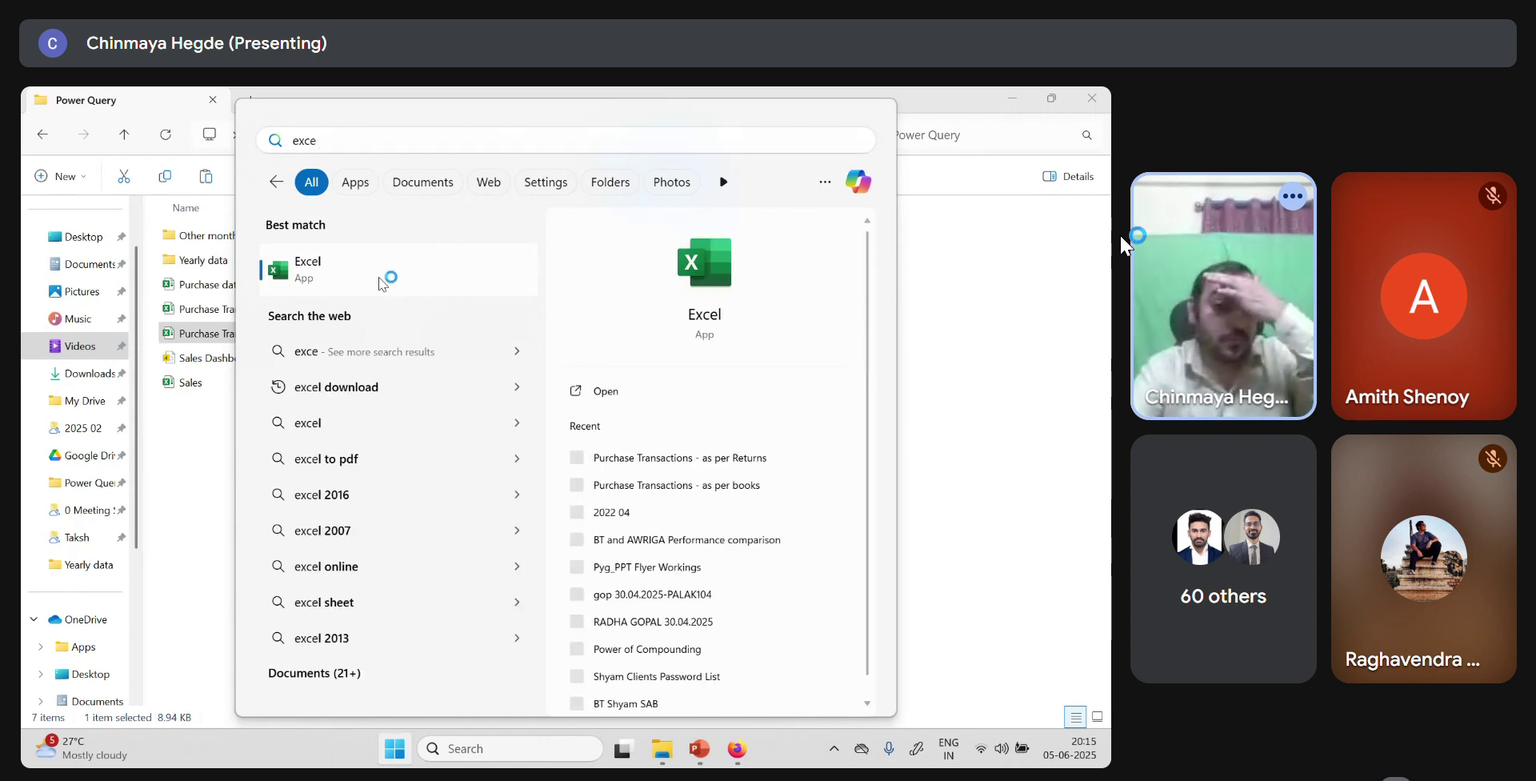
click(376, 280)
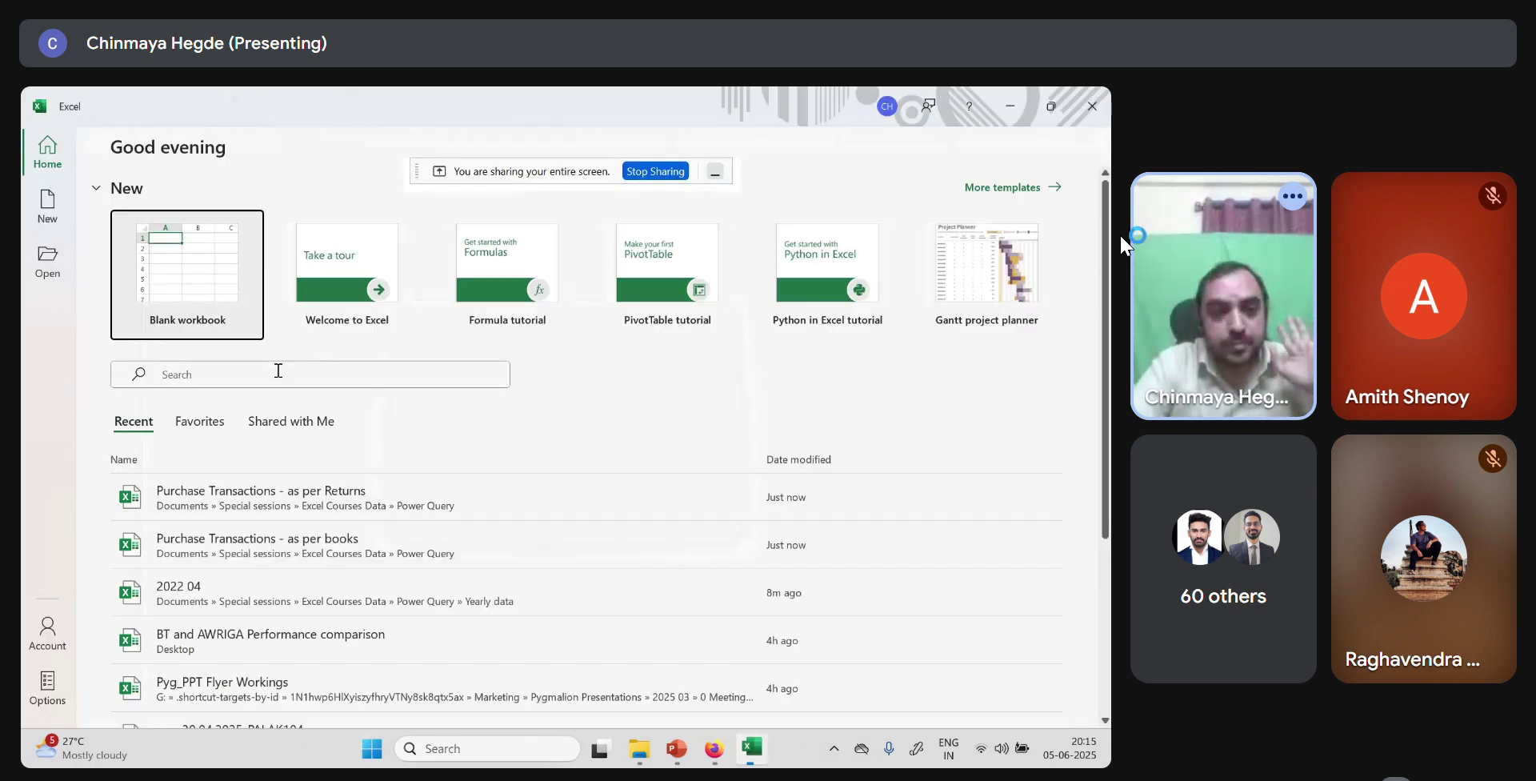
click(209, 292)
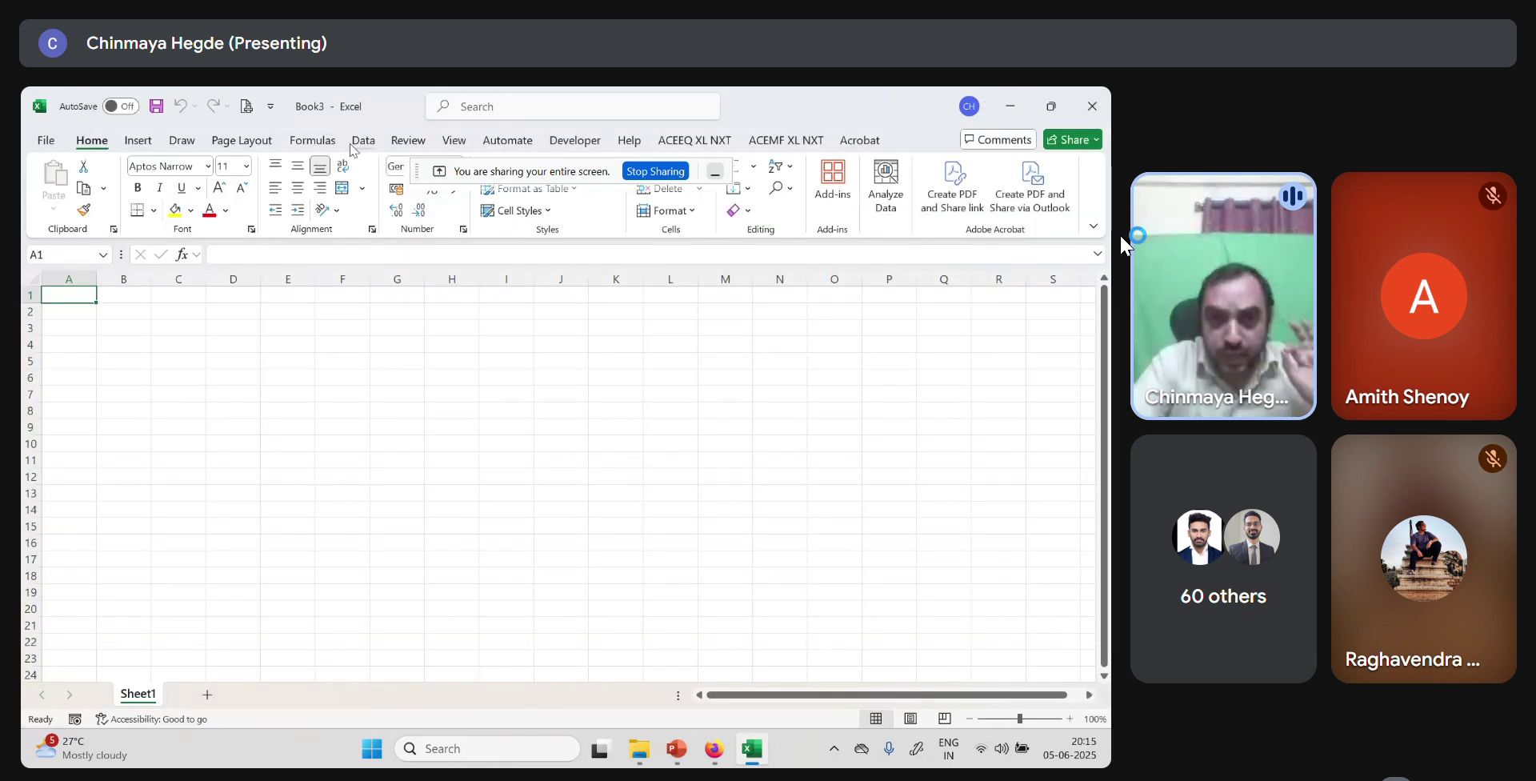
- Start a data import from an Excel workbook and browse to the Power Query folder using its copied path
click(363, 140)
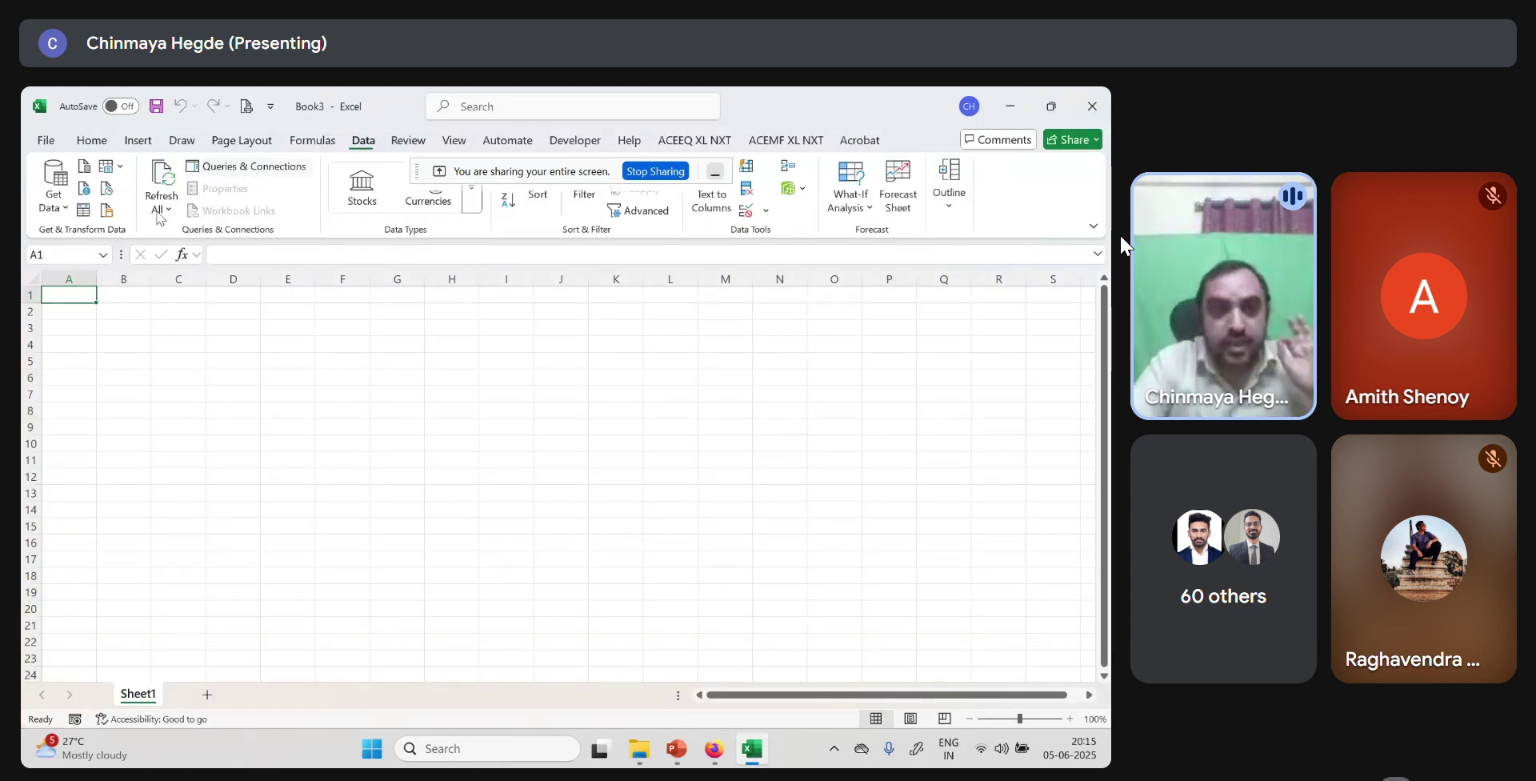
click(64, 209)
mouse_move(88, 243)
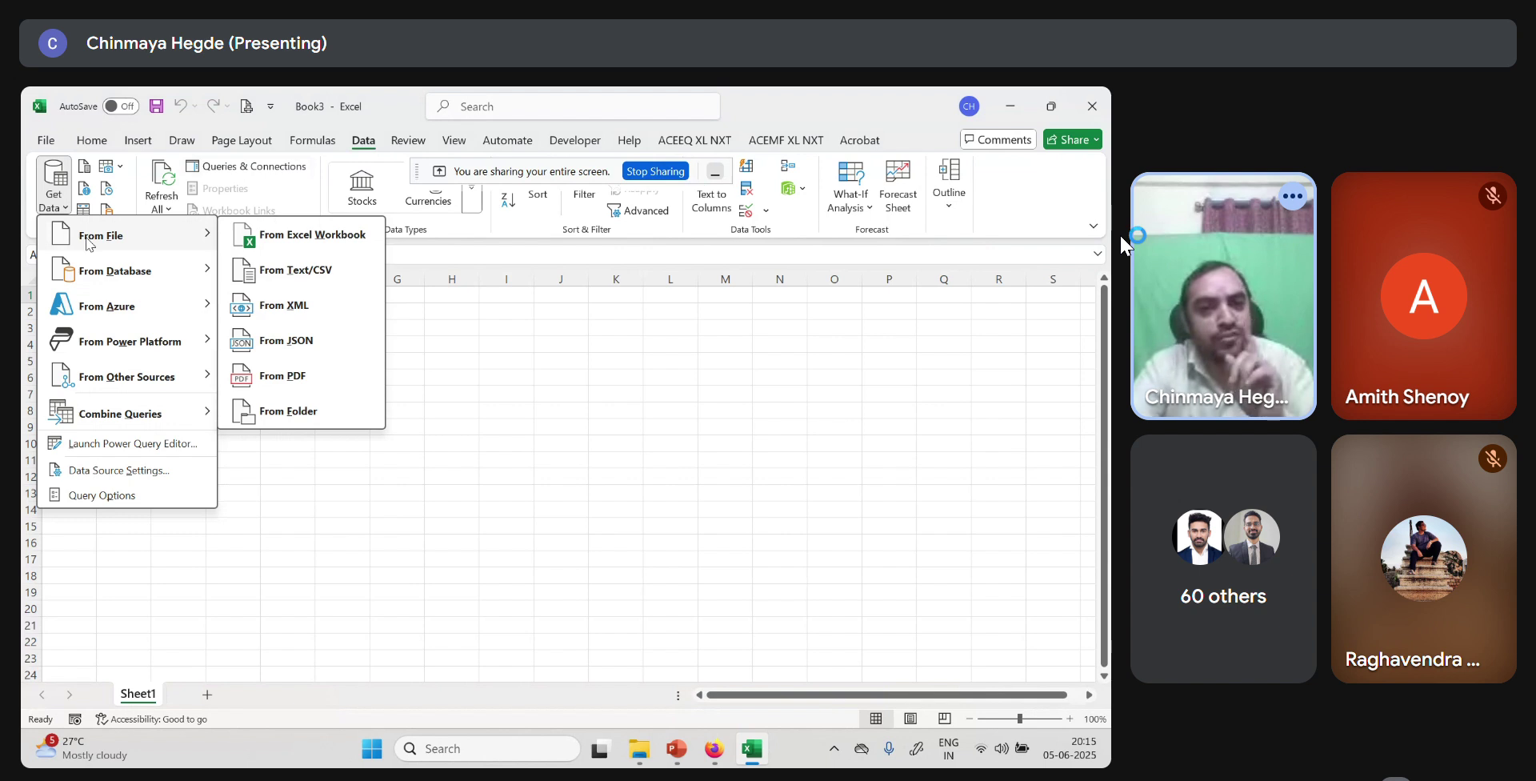
click(268, 239)
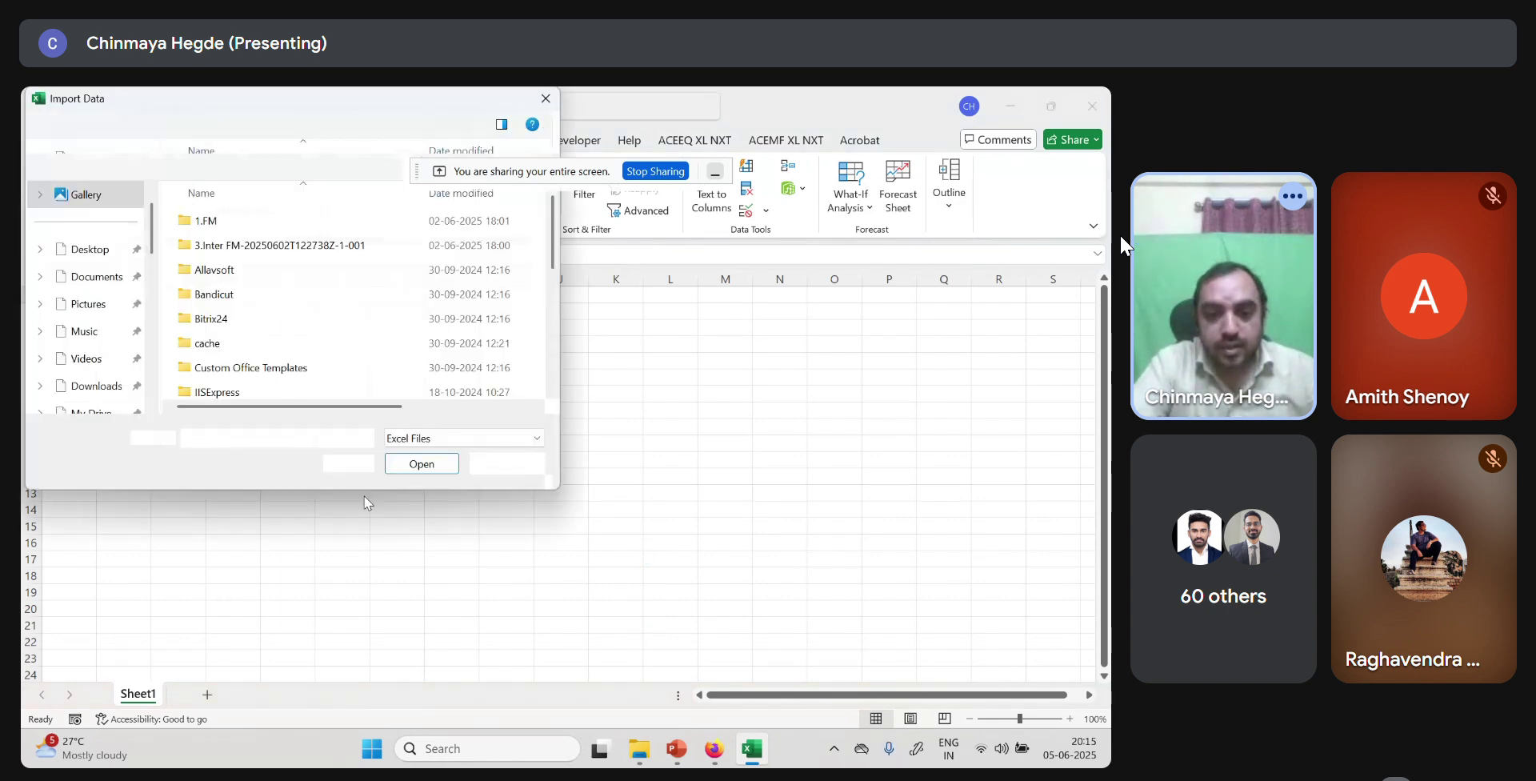
key(alt+Tab)
click(730, 146)
key(ctrl+c)
key(alt+Tab)
key(ctrl+v)
key(Return)
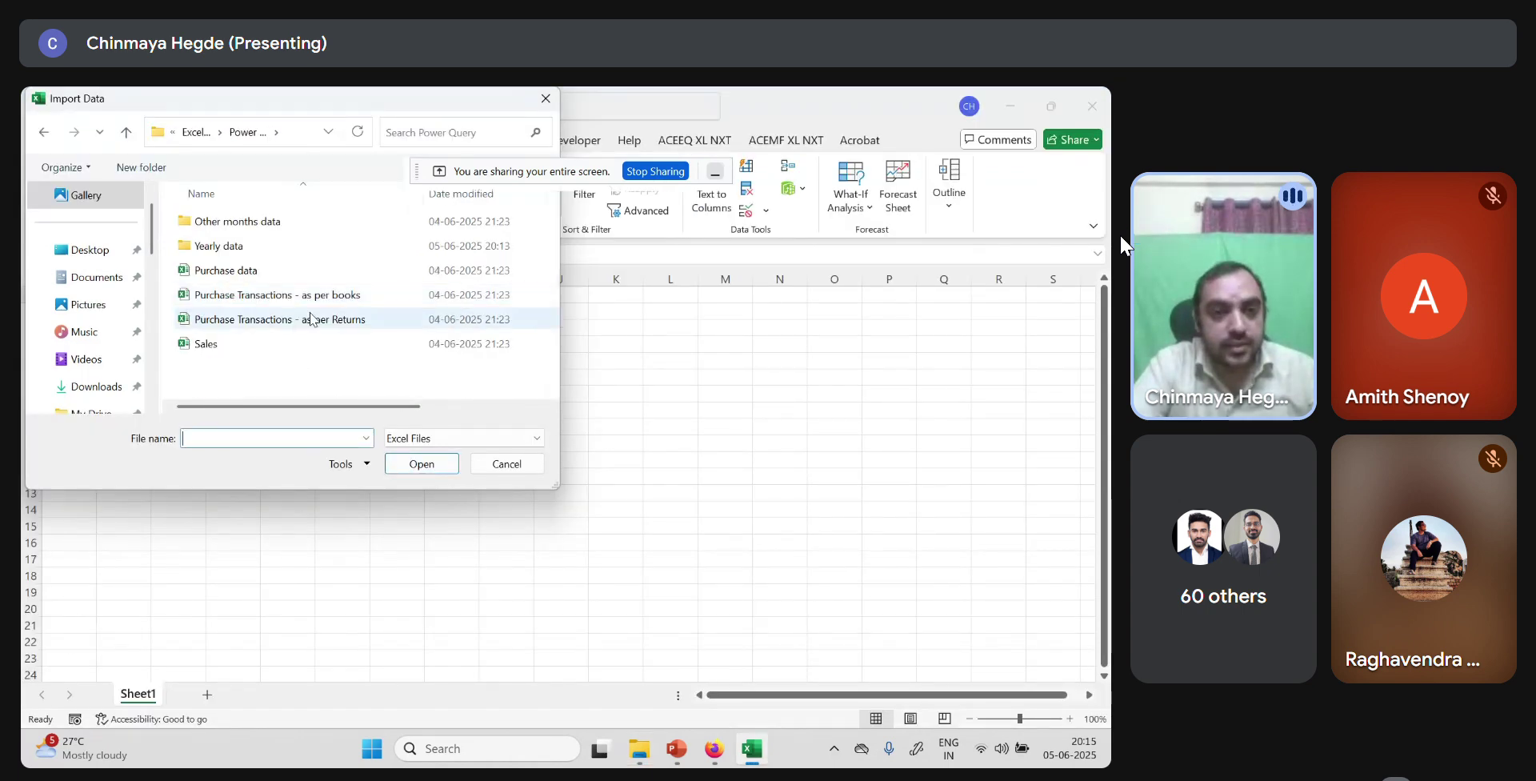
- Import Sheet1 of the Purchase Transactions - as per books workbook and load it into a worksheet
click(281, 301)
click(419, 463)
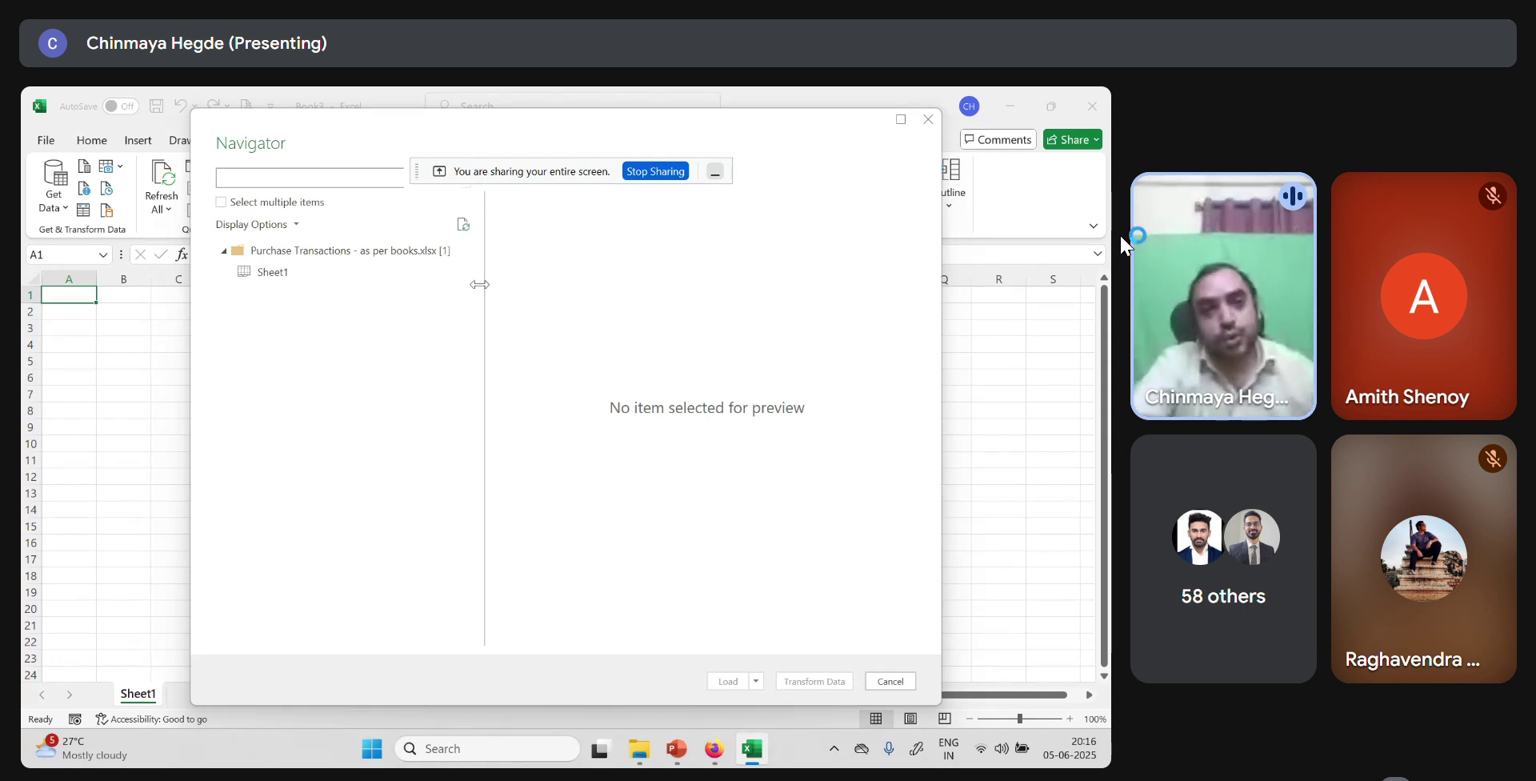
click(350, 274)
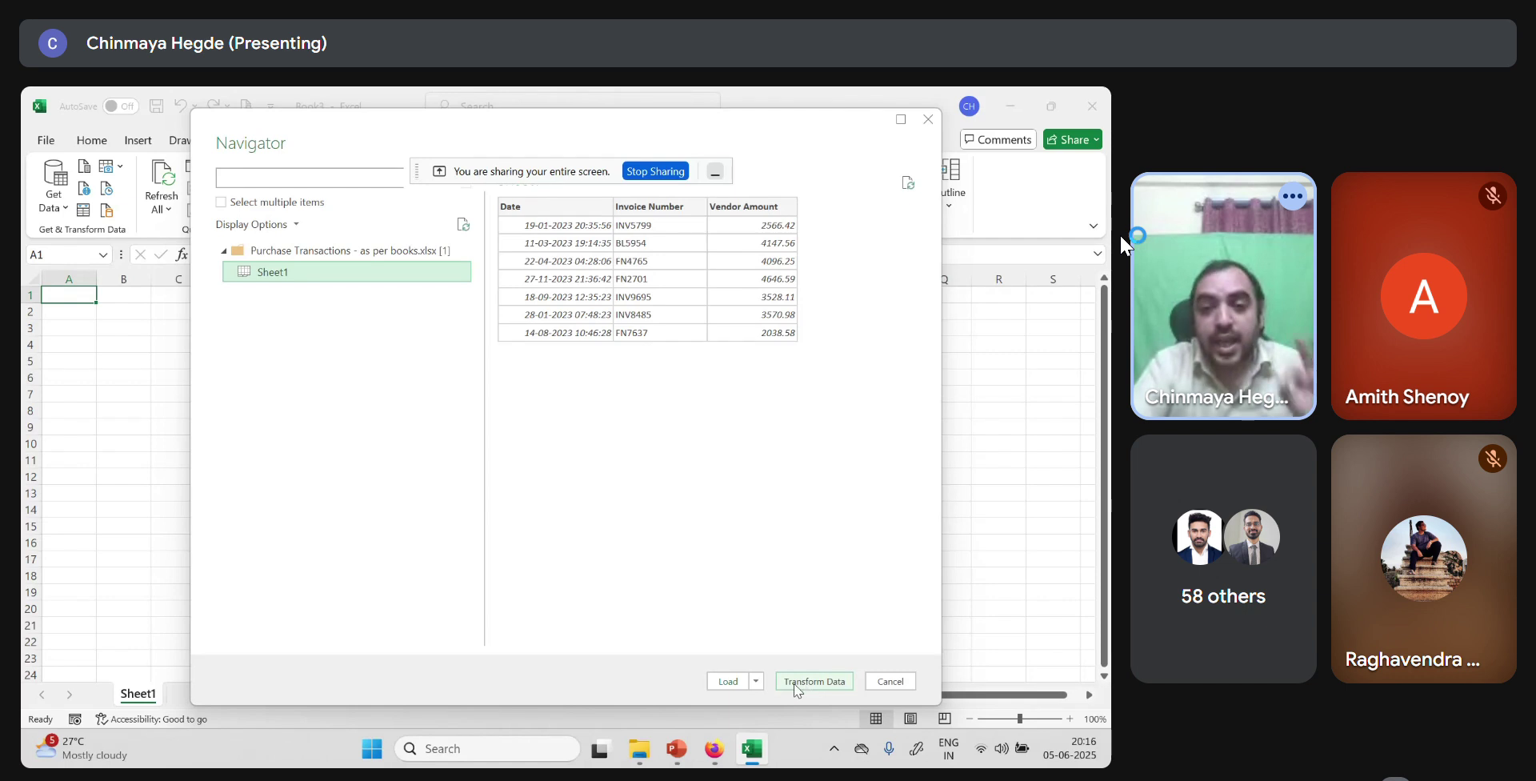
click(722, 681)
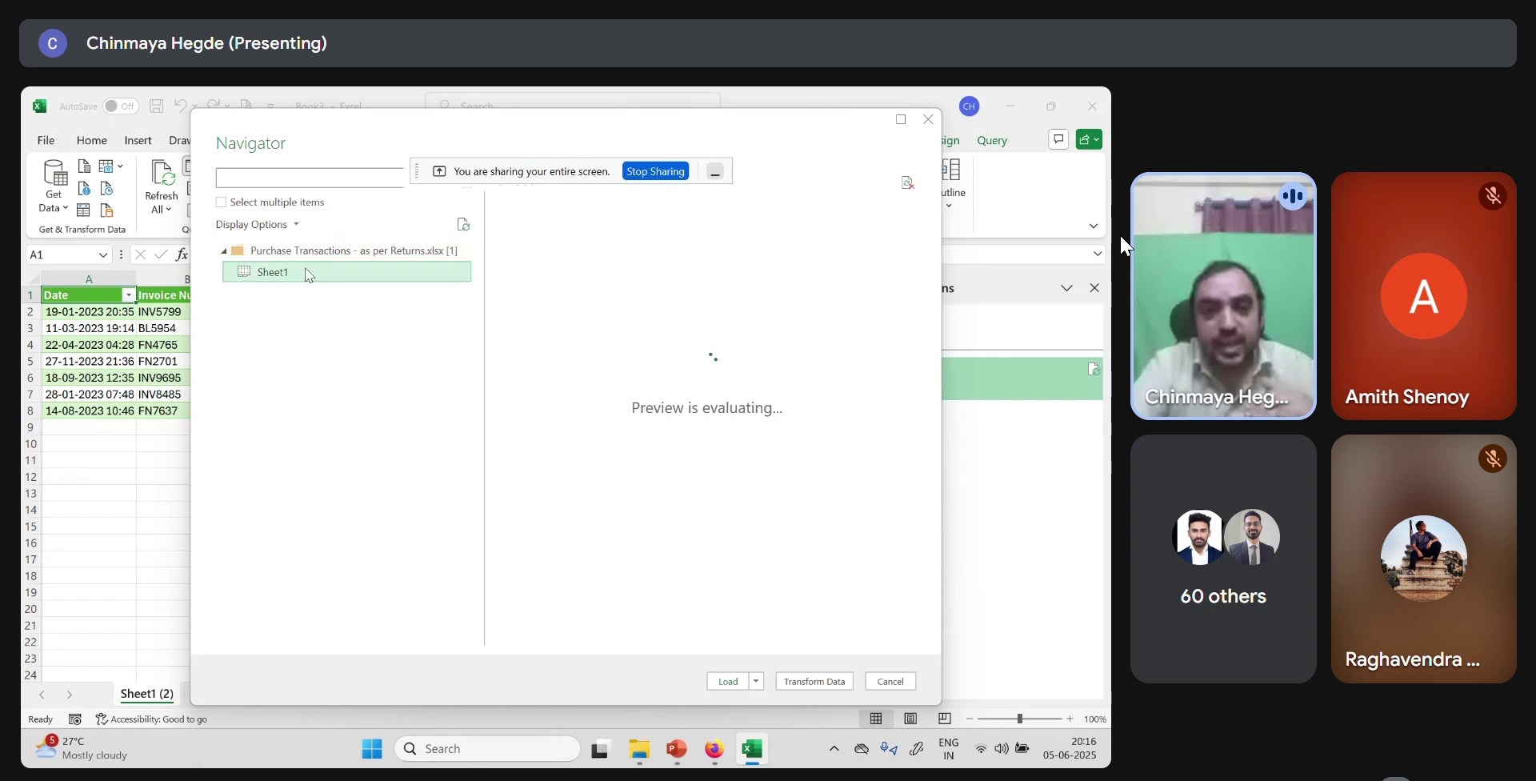
- Load Sheet1 of the Purchase Transactions - as per Returns workbook into its own worksheet
click(728, 680)
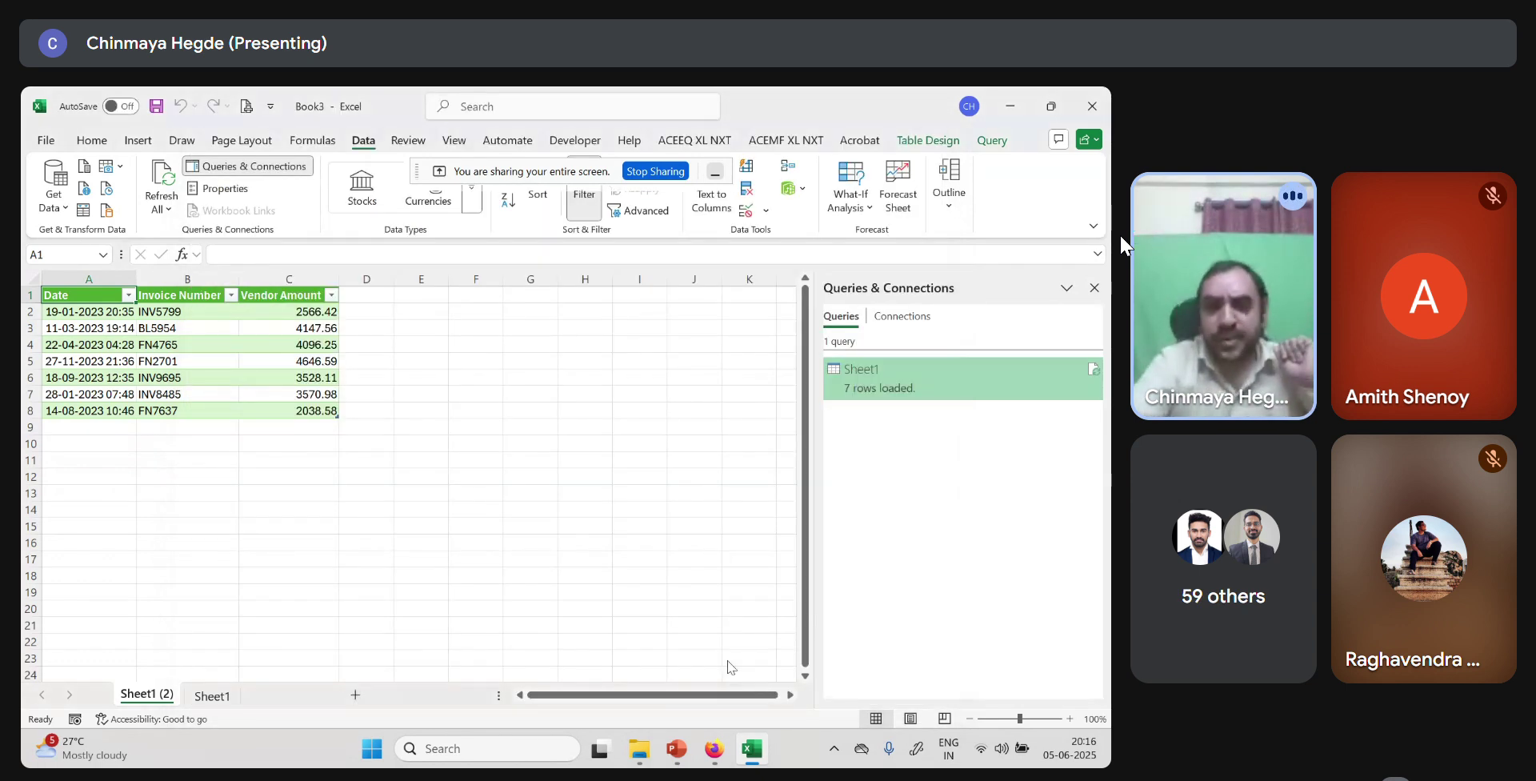
click(639, 749)
click(639, 749)
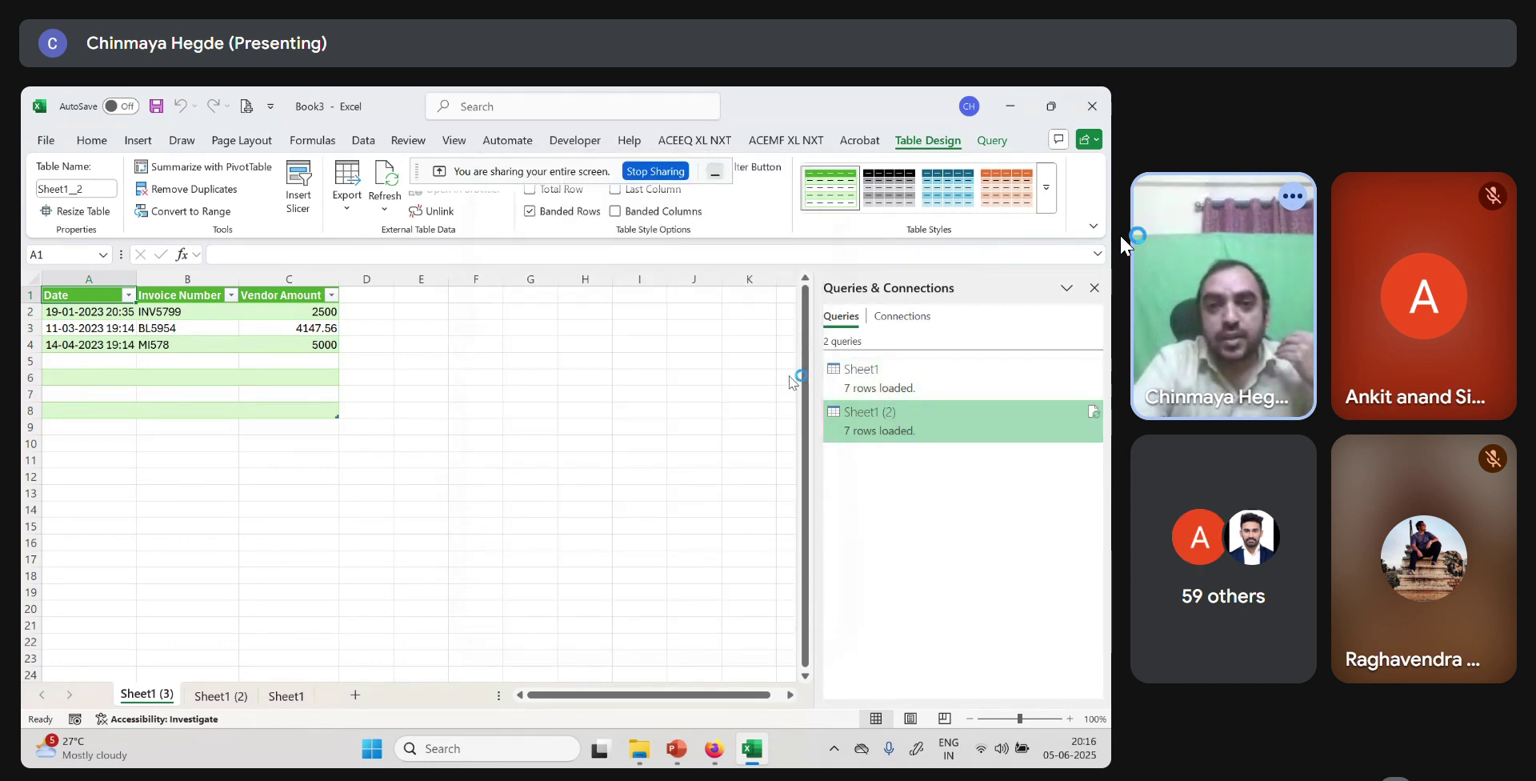
mouse_move(856, 432)
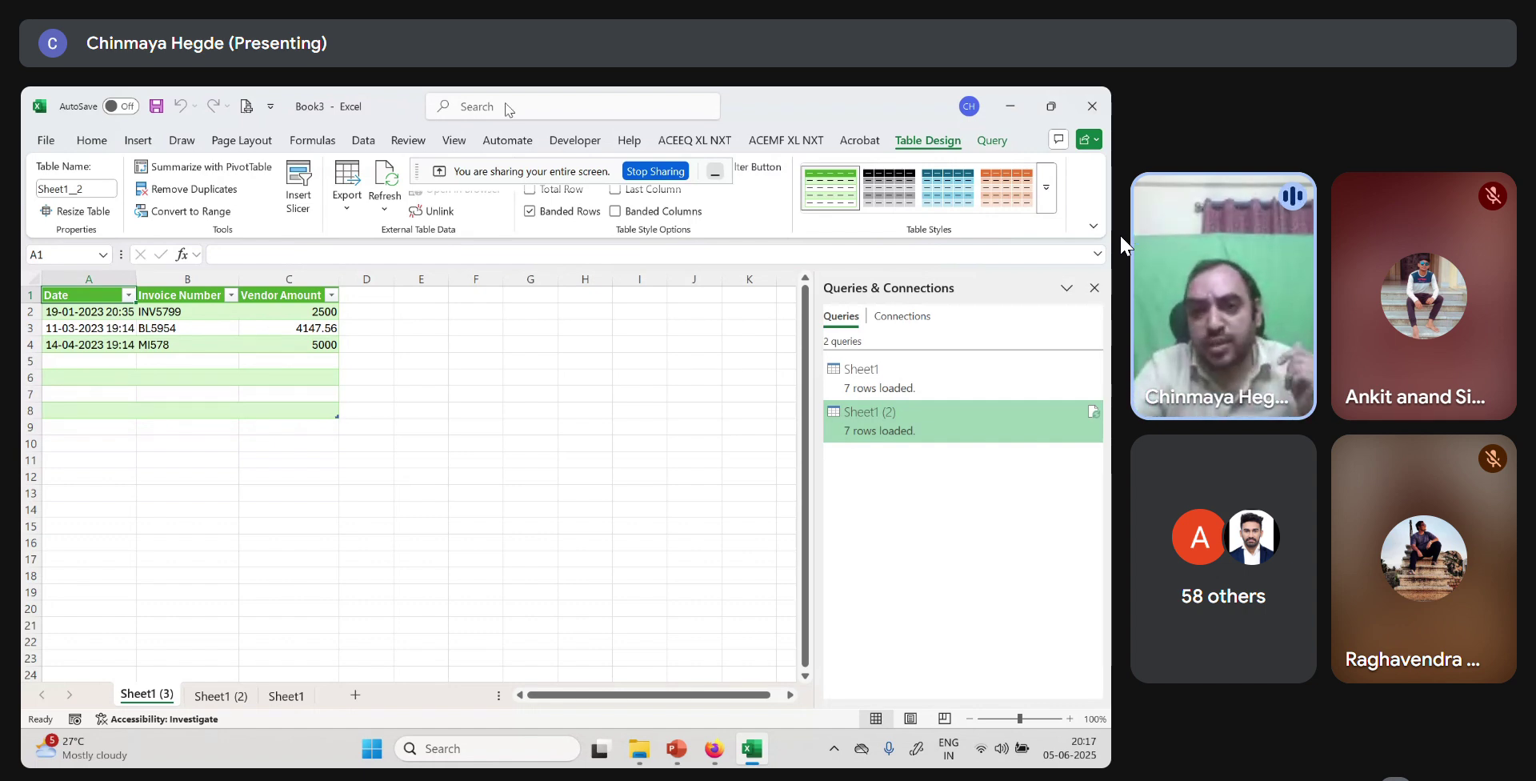
- Launch the Power Query Editor for the two imported queries and maximize its window
click(992, 141)
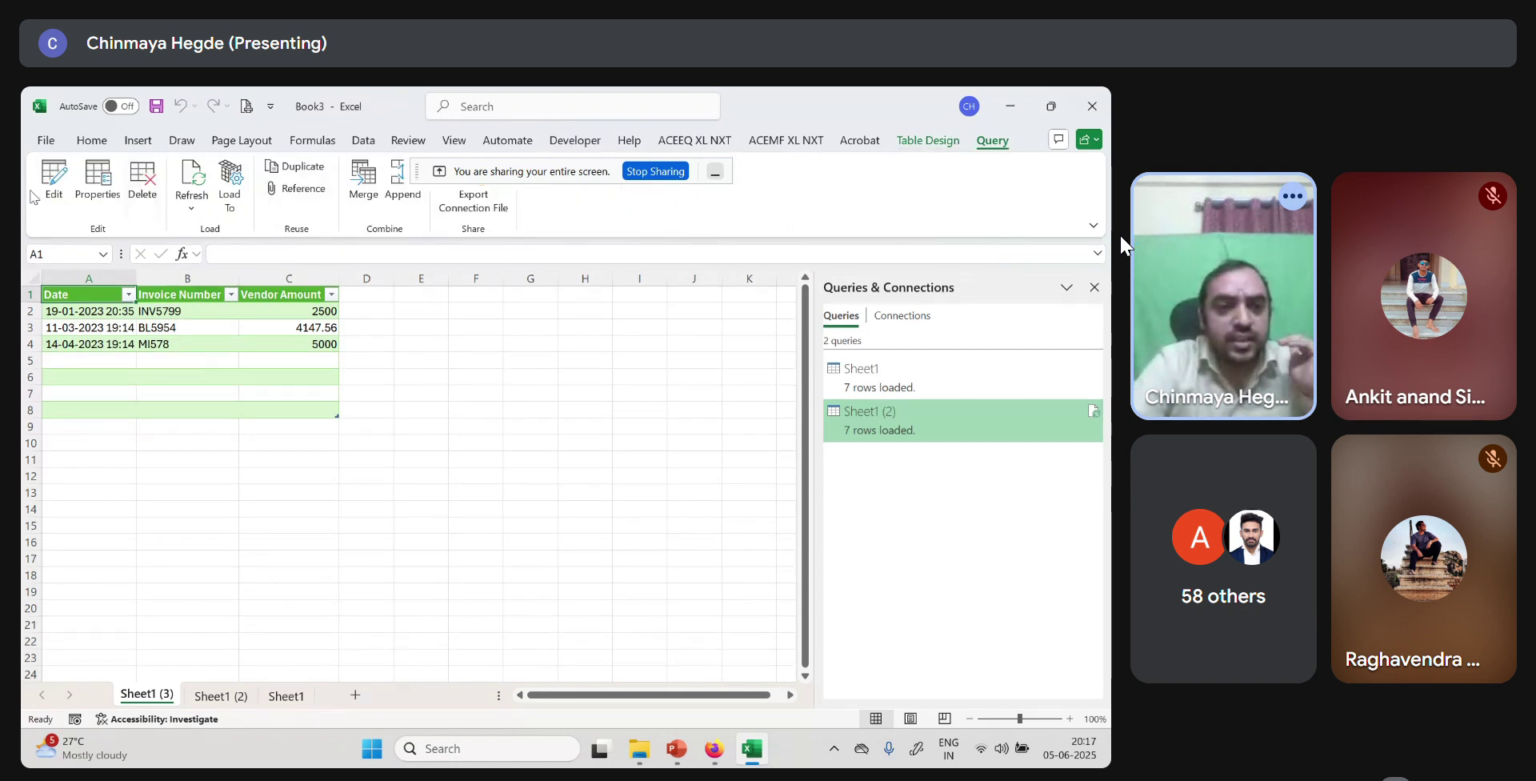
click(362, 141)
click(53, 190)
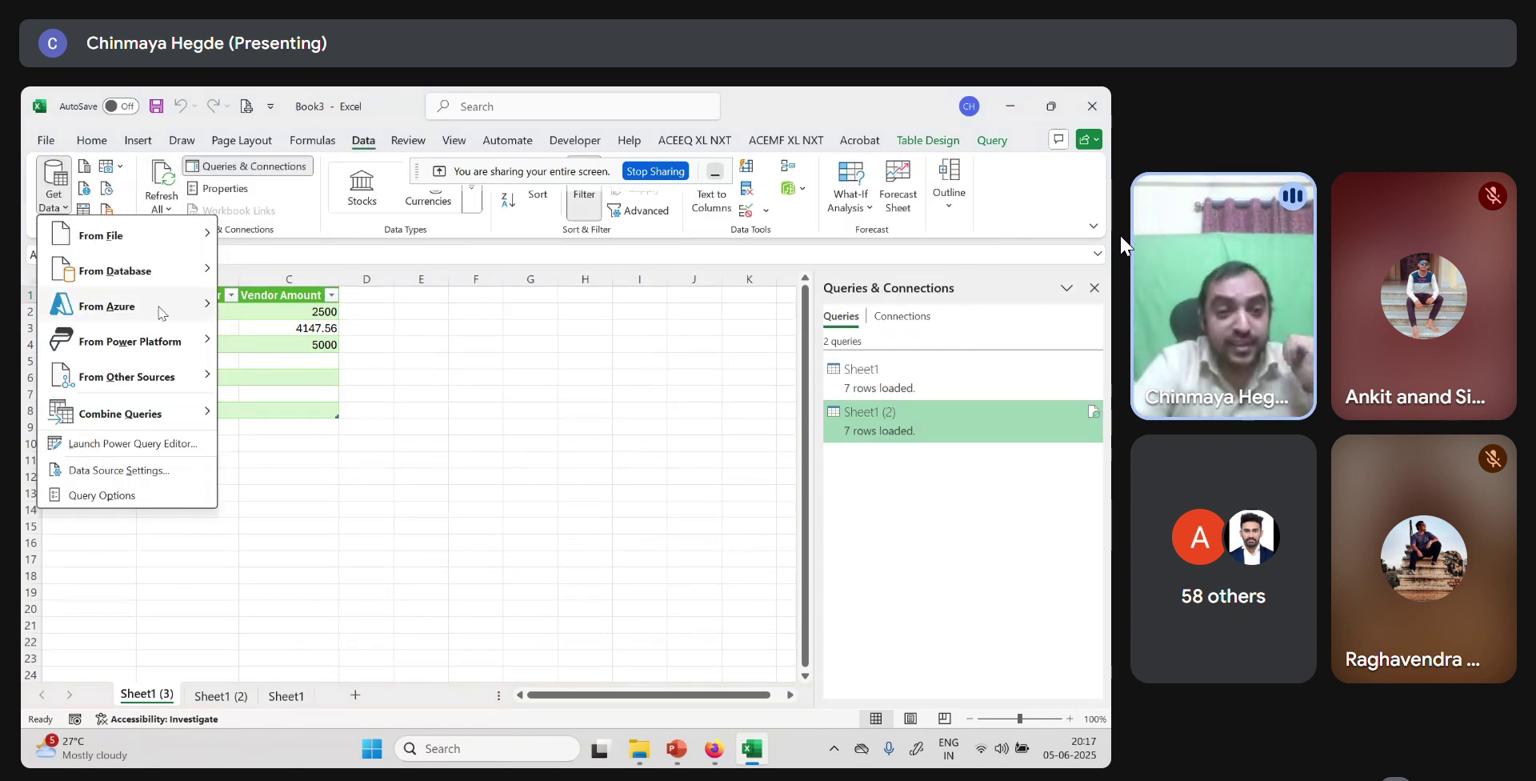
click(132, 443)
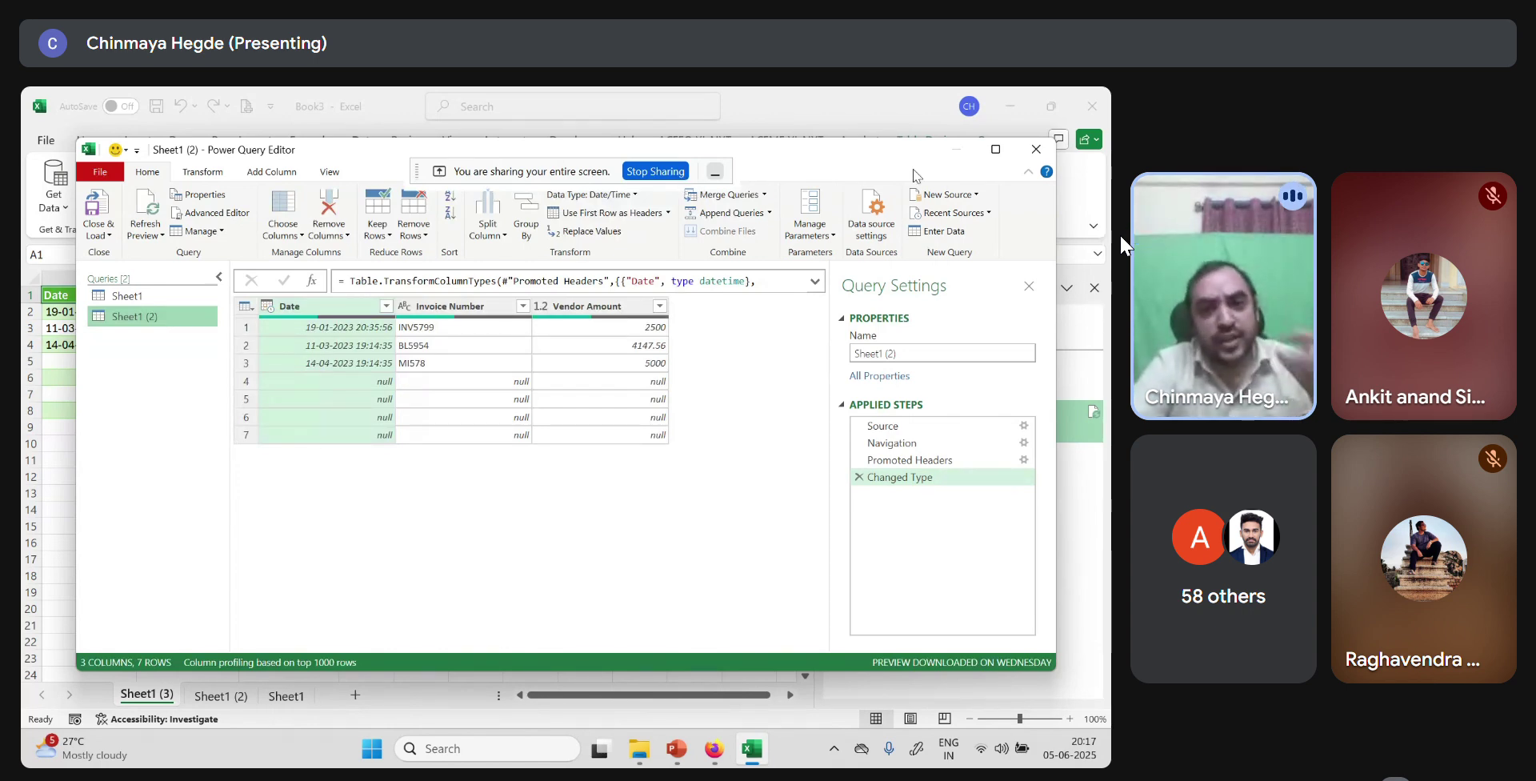
click(995, 149)
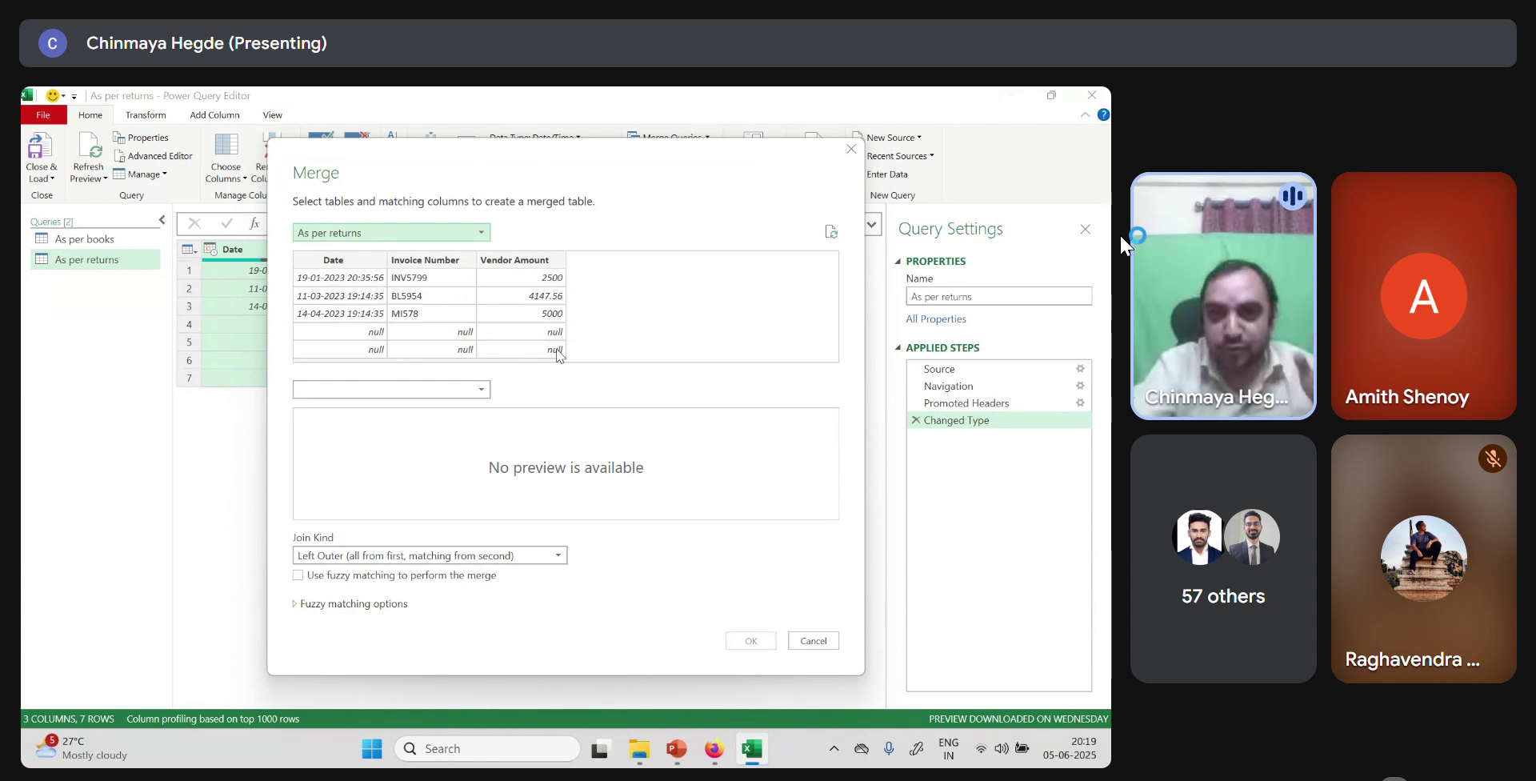
- Set As per books as the first merge table and As per returns as the second, matching both on Invoice Number
click(473, 233)
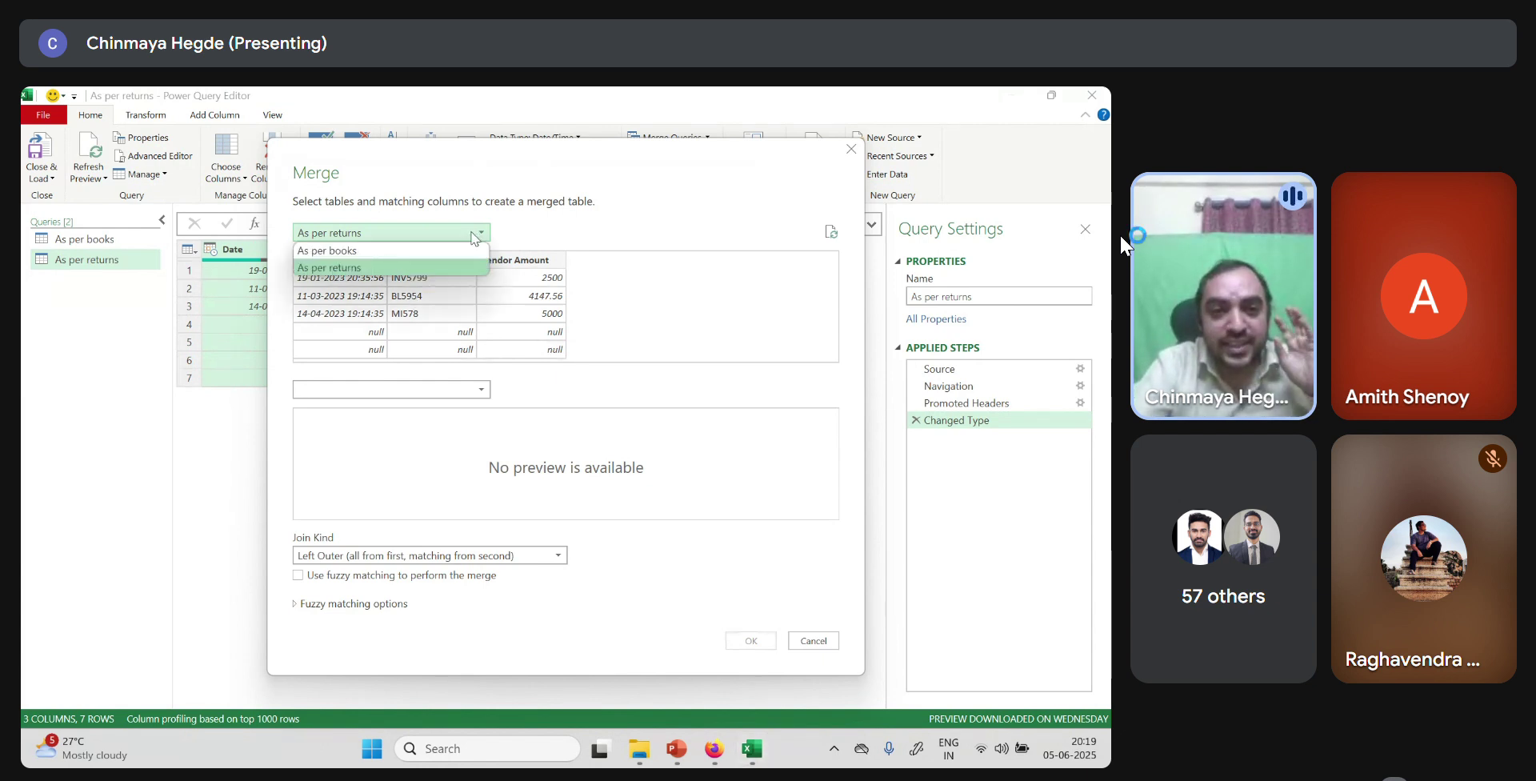
click(392, 251)
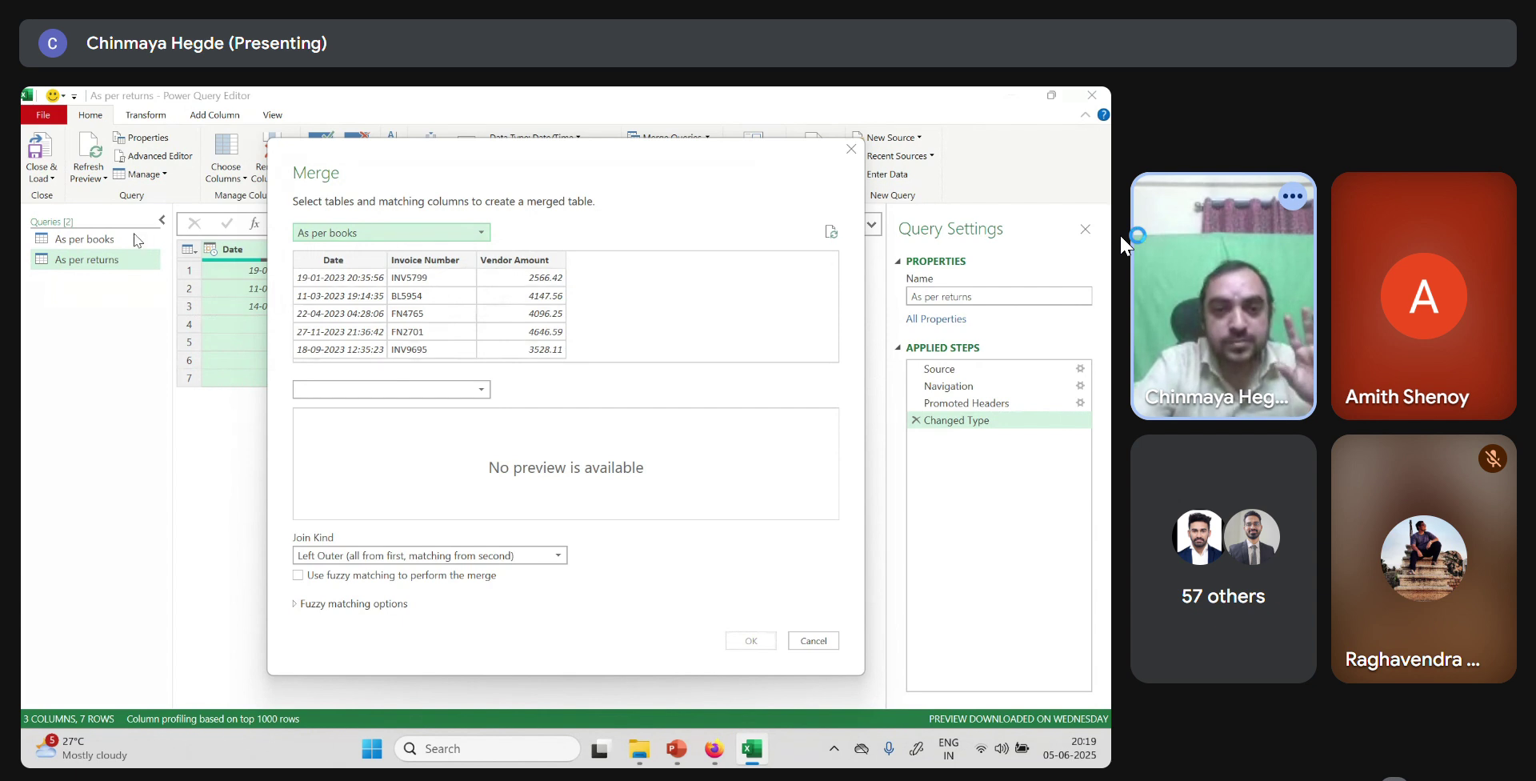
click(423, 266)
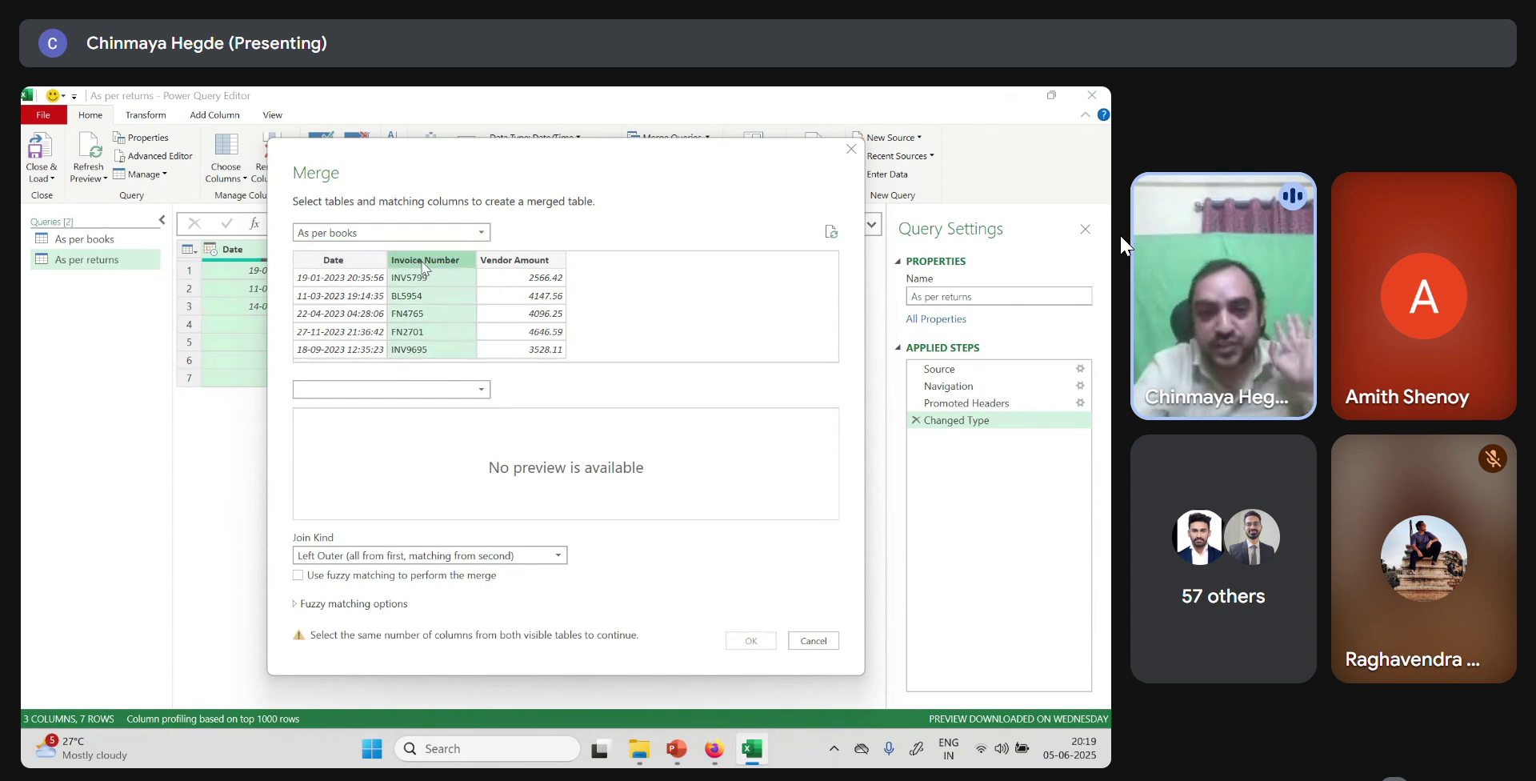
click(462, 390)
click(405, 422)
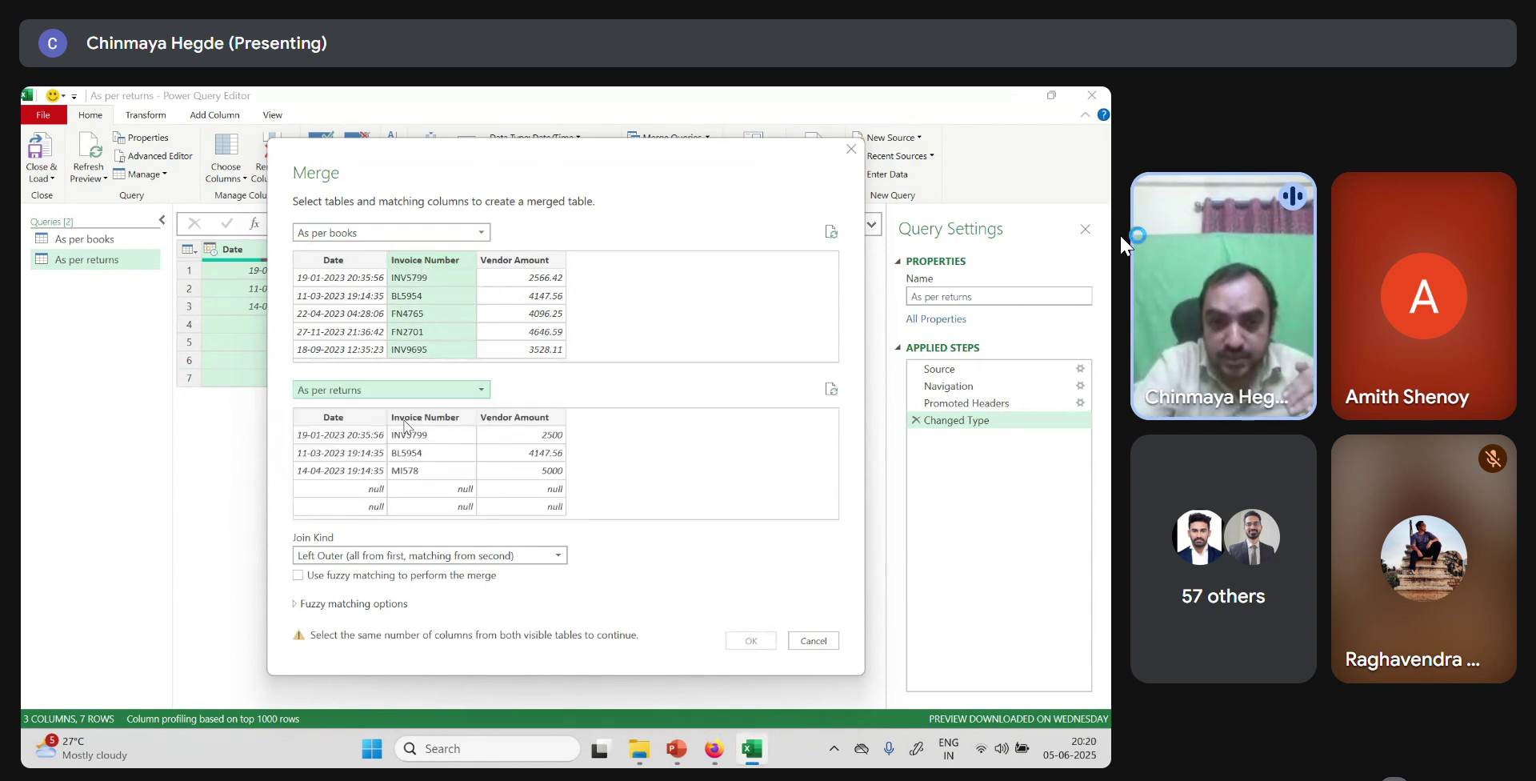
click(419, 421)
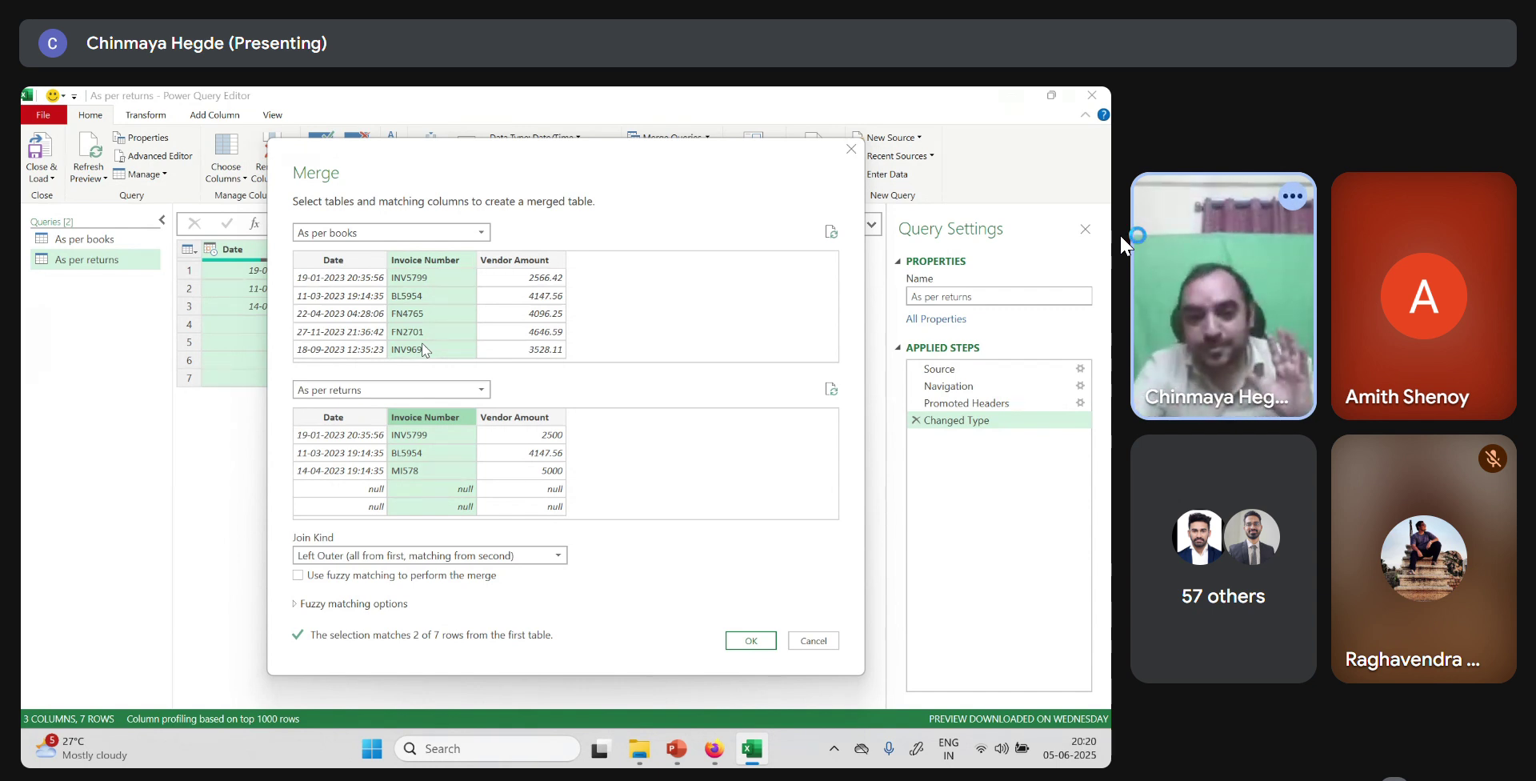
- Set the merge's join kind to Full Outer (all rows from both)
click(340, 551)
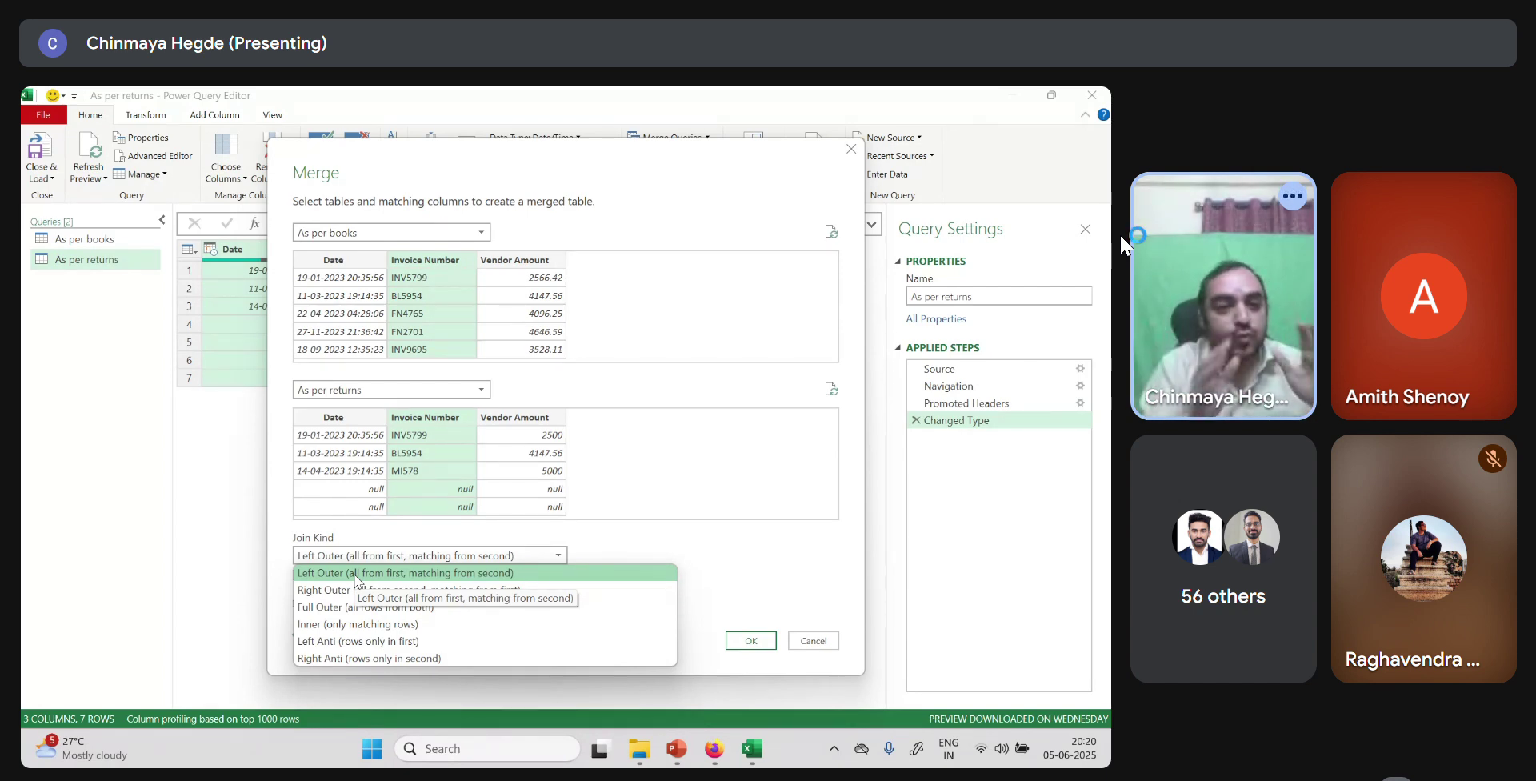
click(1121, 236)
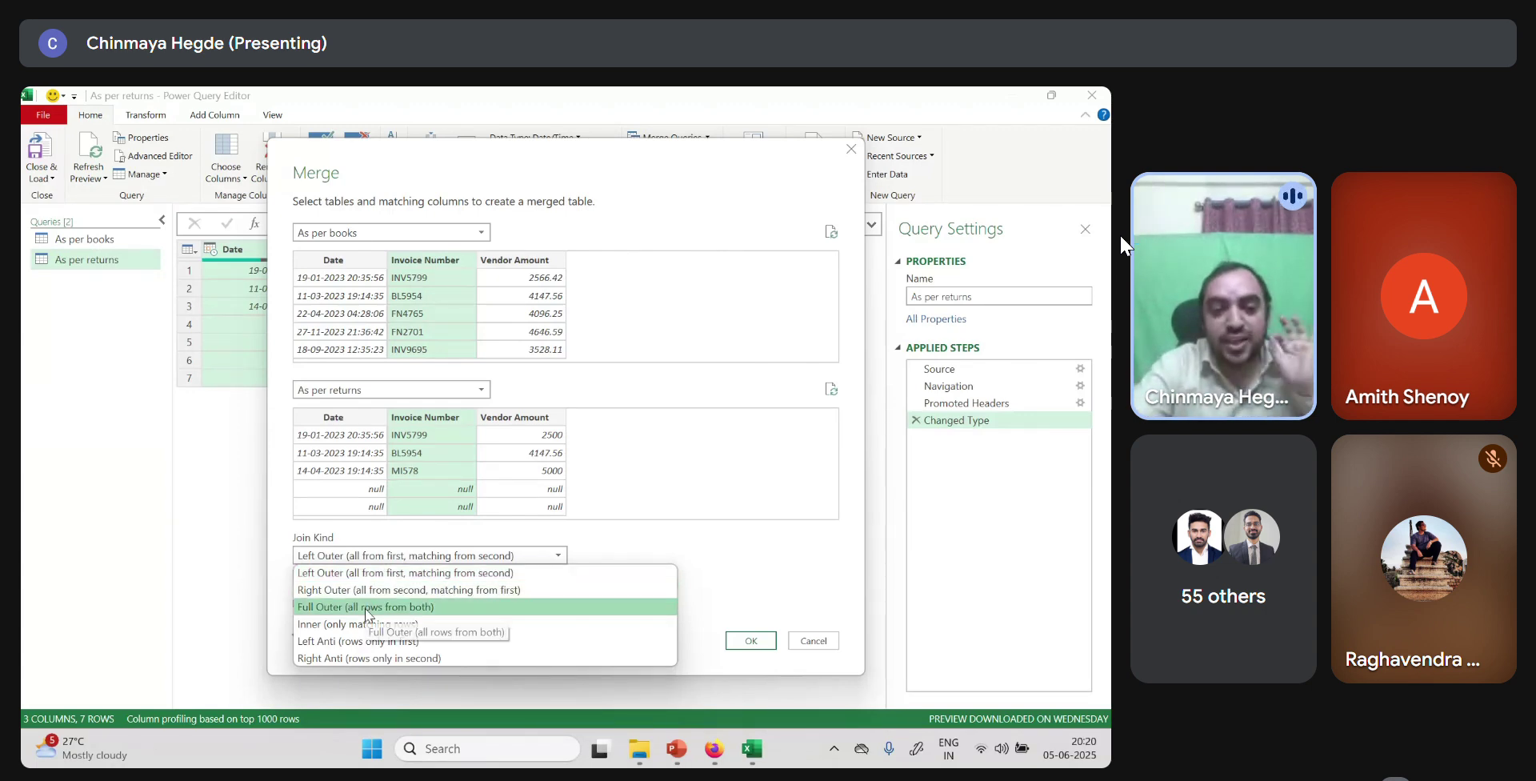
click(367, 614)
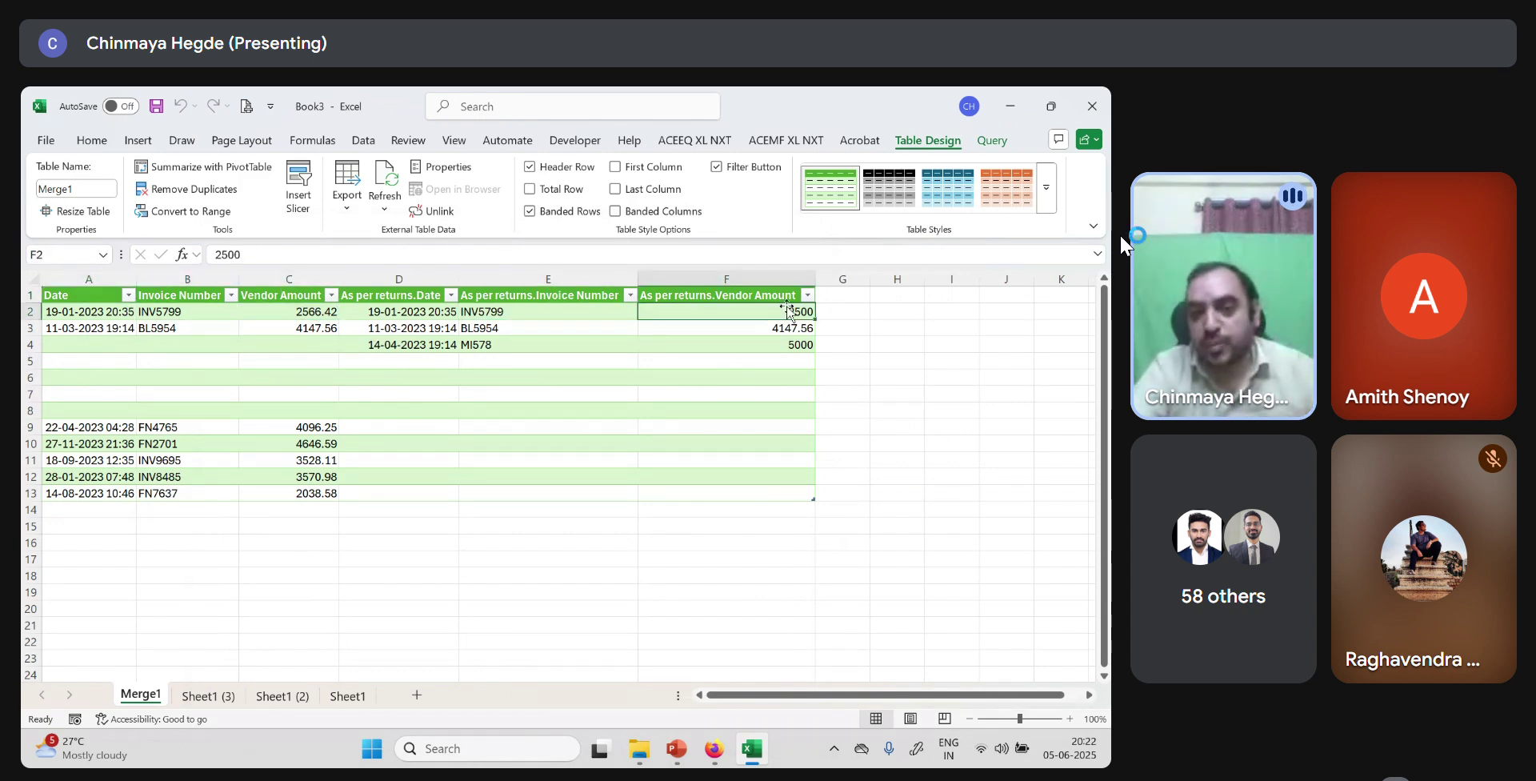
- Compare the books and returns vendor amounts for invoice BL5954 in the merged table
click(306, 328)
click(796, 328)
click(853, 311)
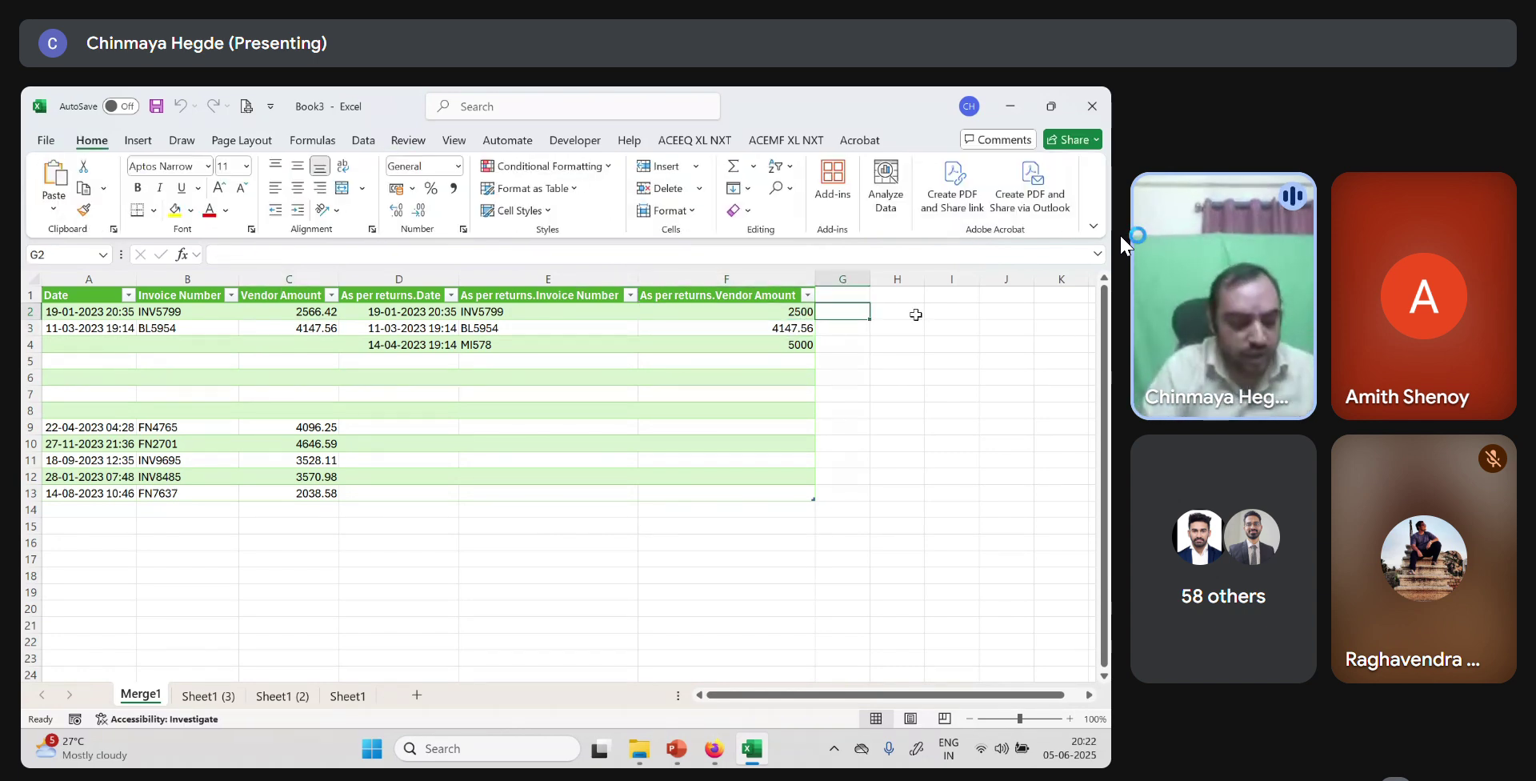
text(=if()
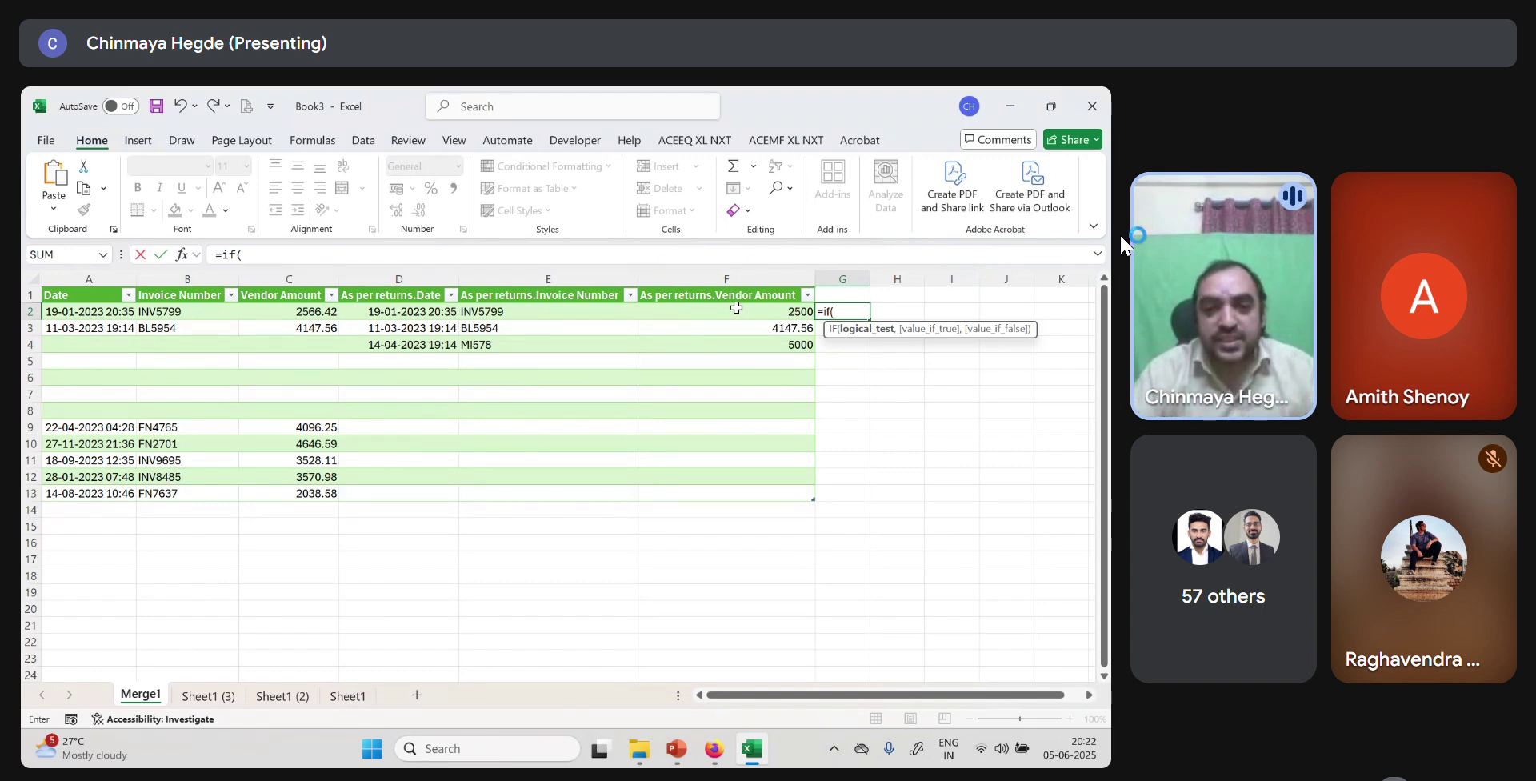
key(Escape)
- Examine the merged rows for invoices recorded only in the returns and those recorded only in the books
drag(400, 344, 665, 346)
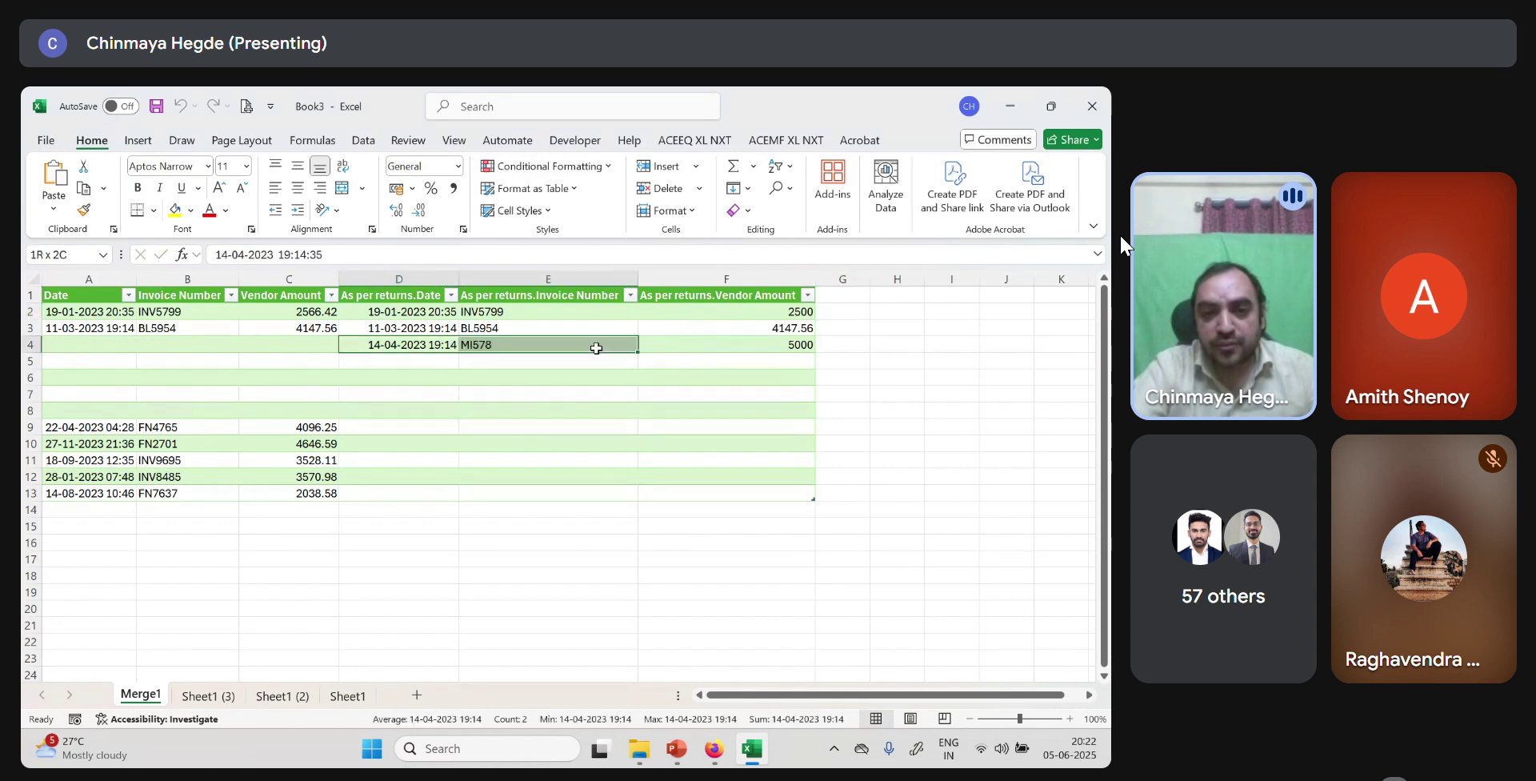
click(627, 342)
click(704, 342)
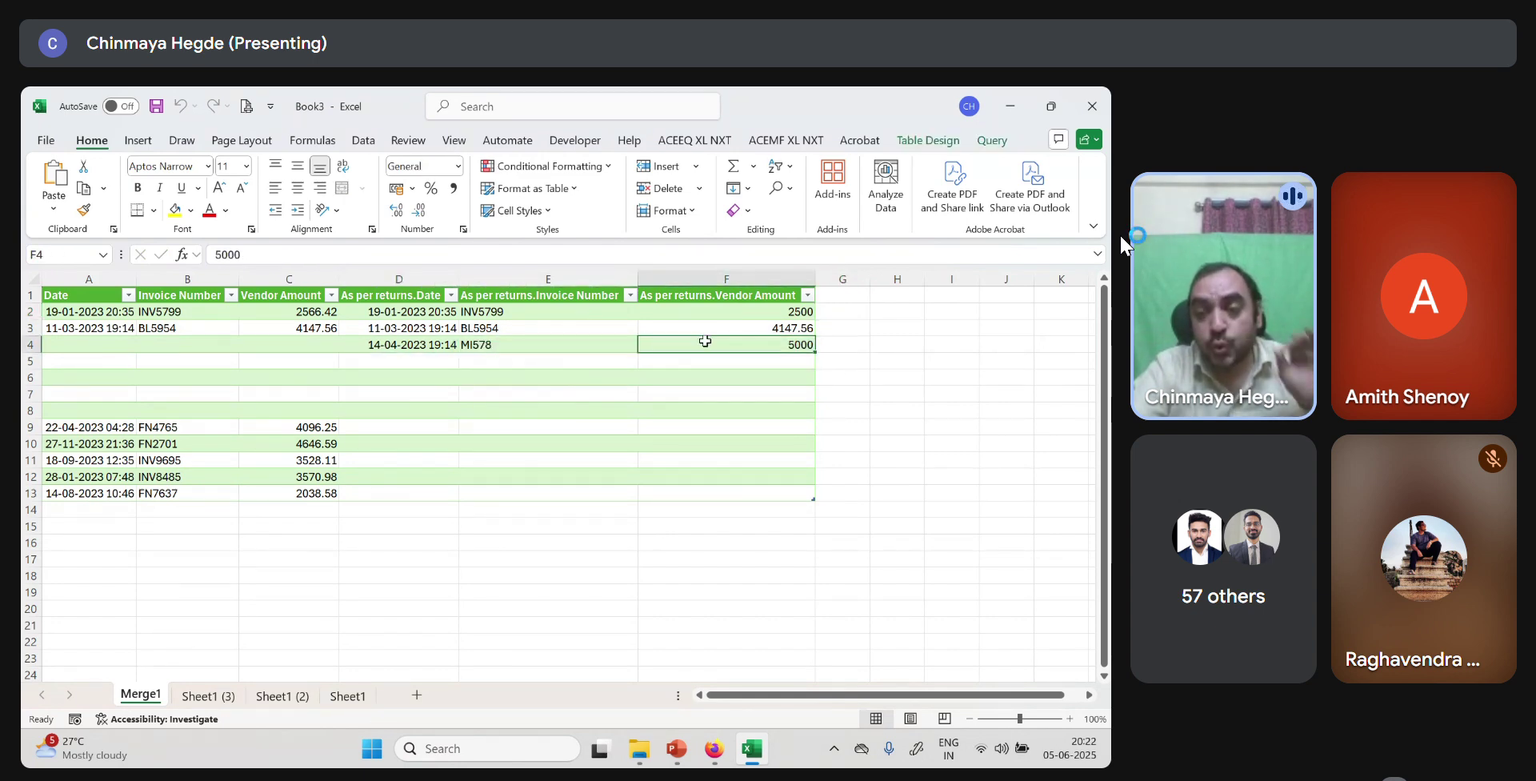
click(309, 346)
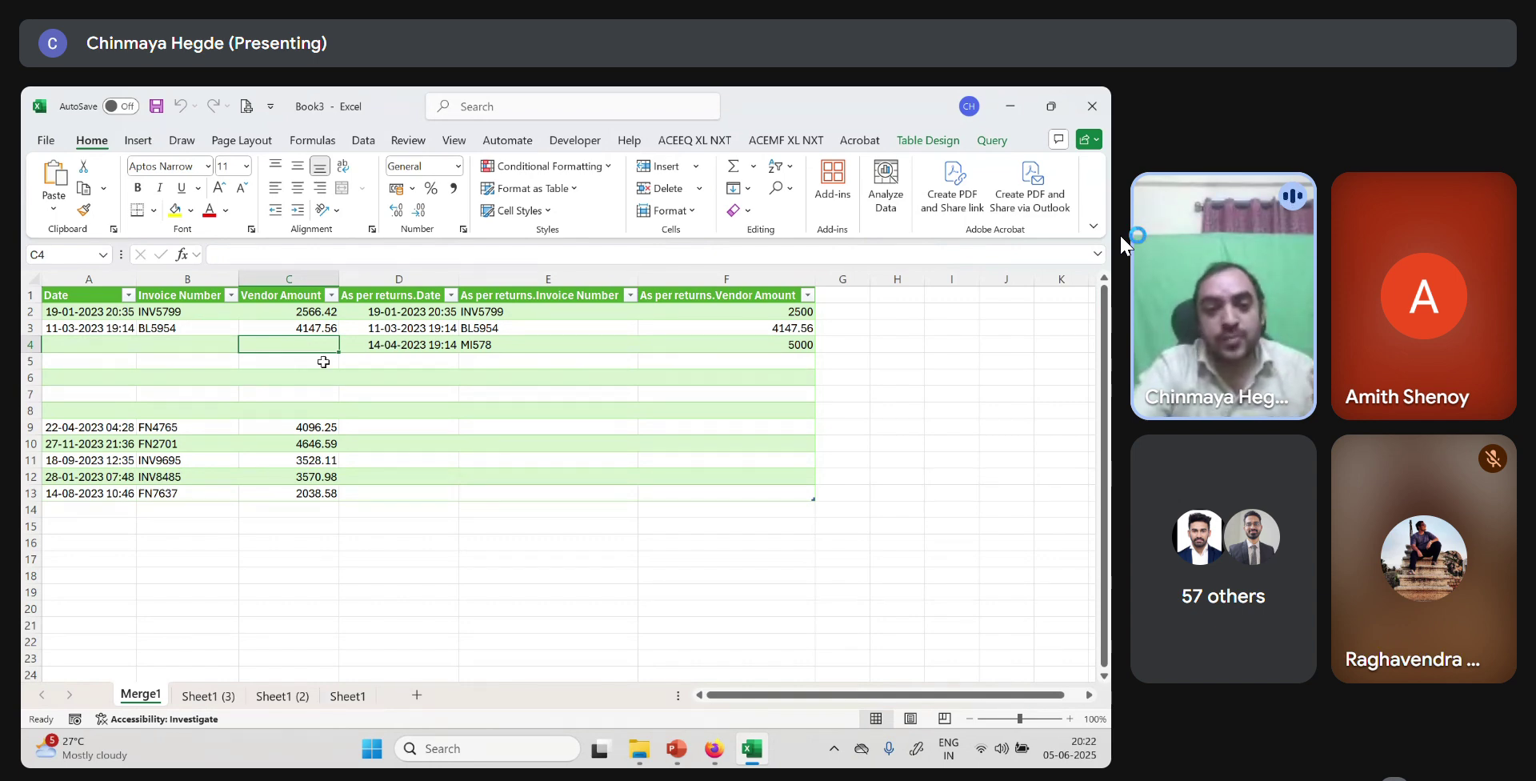
drag(308, 426, 304, 510)
click(588, 442)
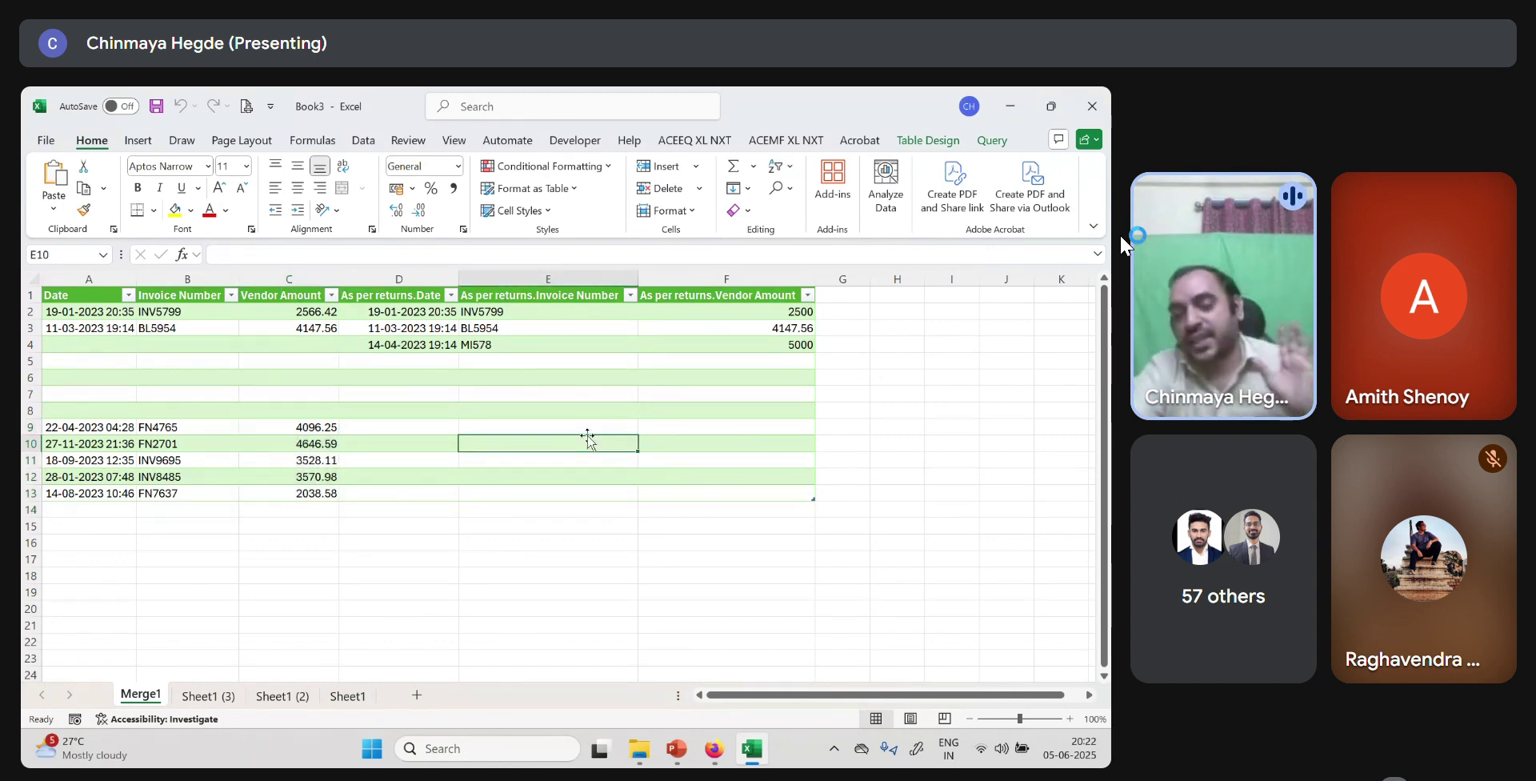